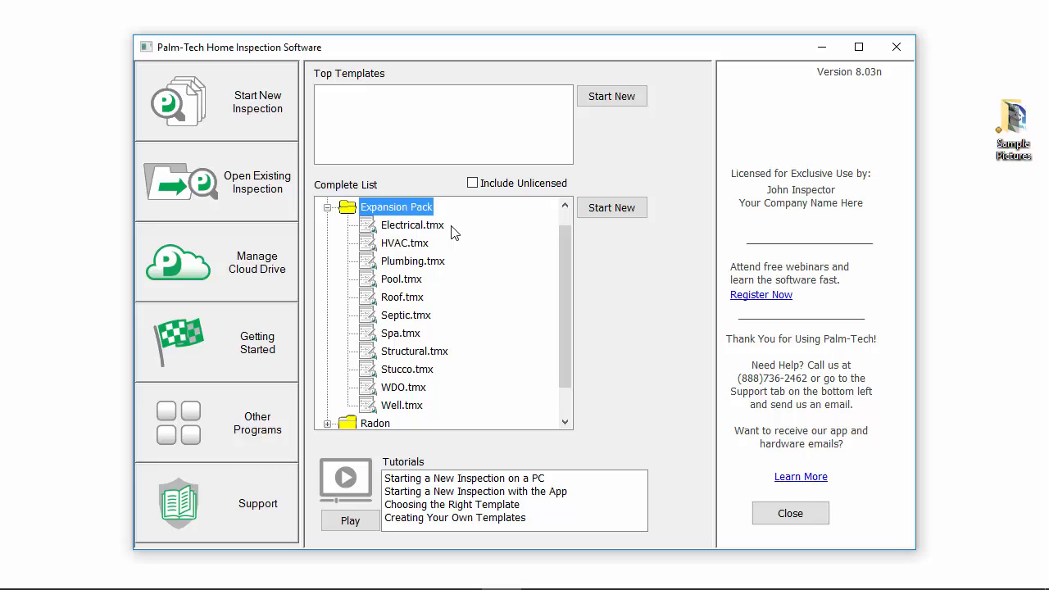
# Start a new inspection from the House.tmx template in Home Inspection and save it under the property's street address.
pyautogui.scroll(1, 438, 369)
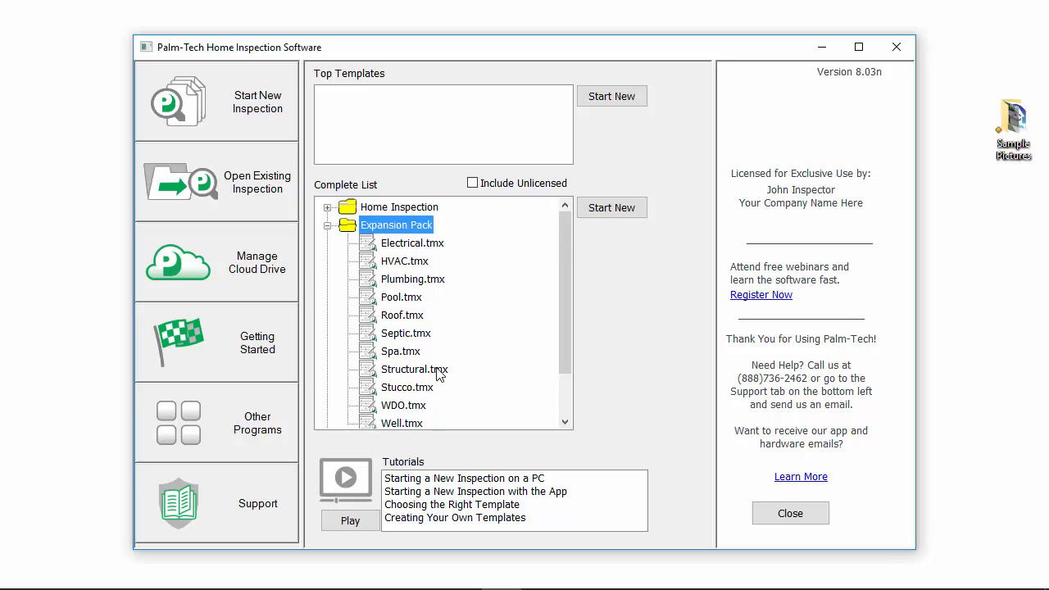
pyautogui.doubleClick(367, 210)
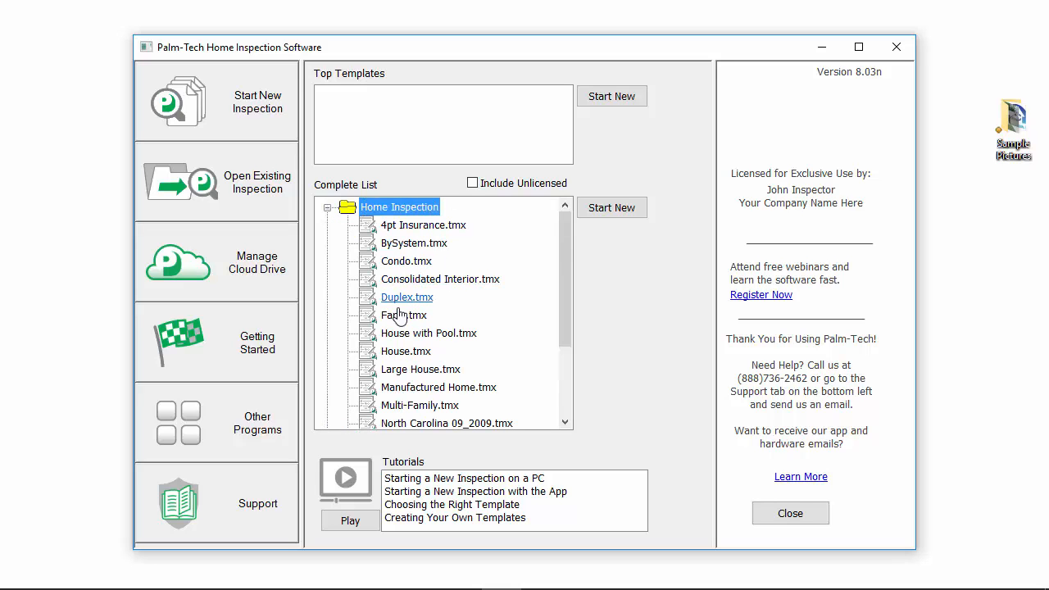
pyautogui.click(405, 354)
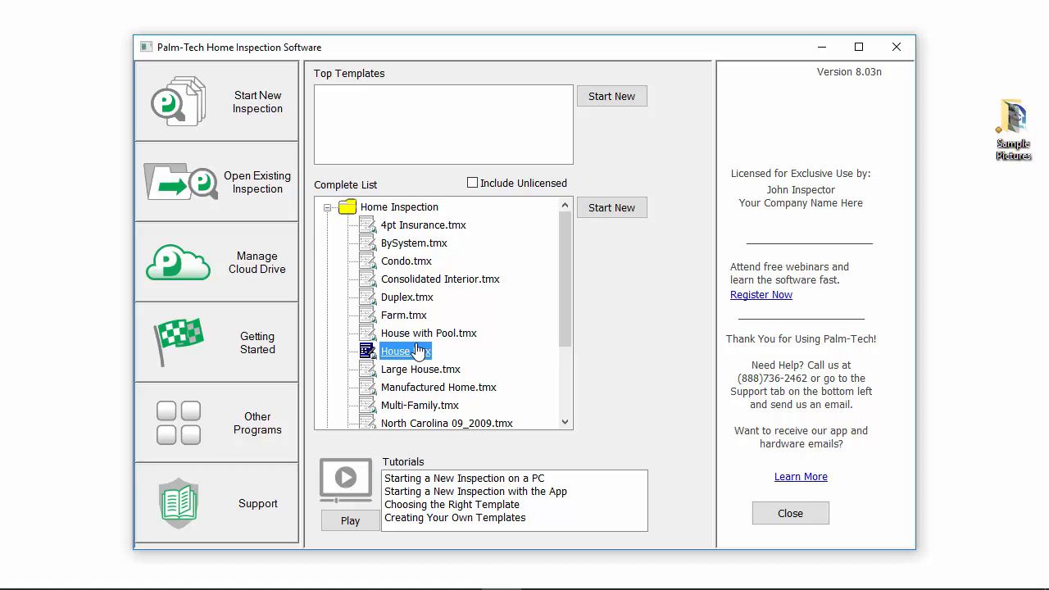
pyautogui.click(620, 210)
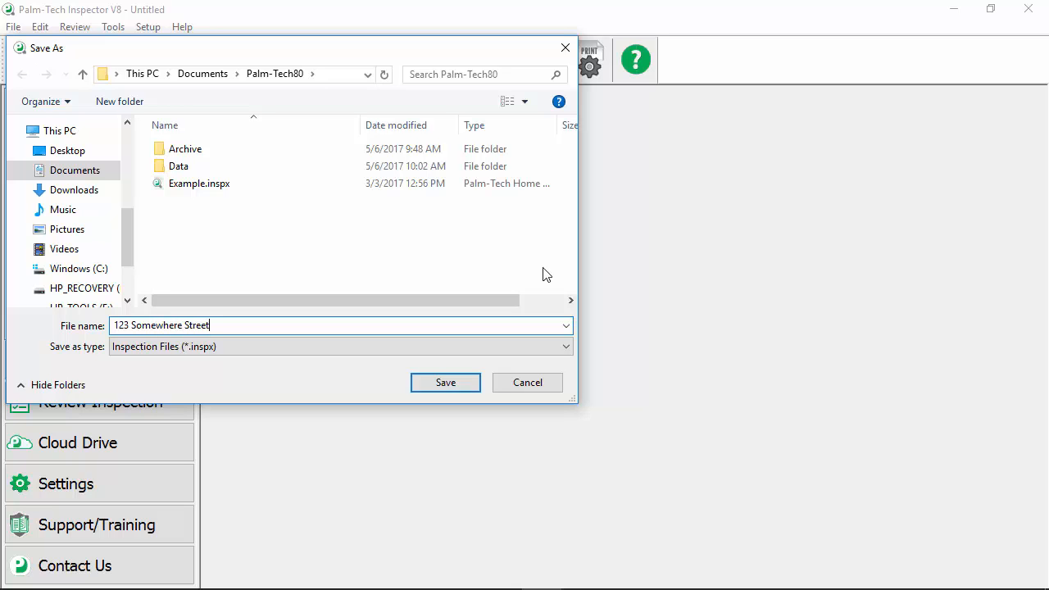
pyautogui.click(442, 385)
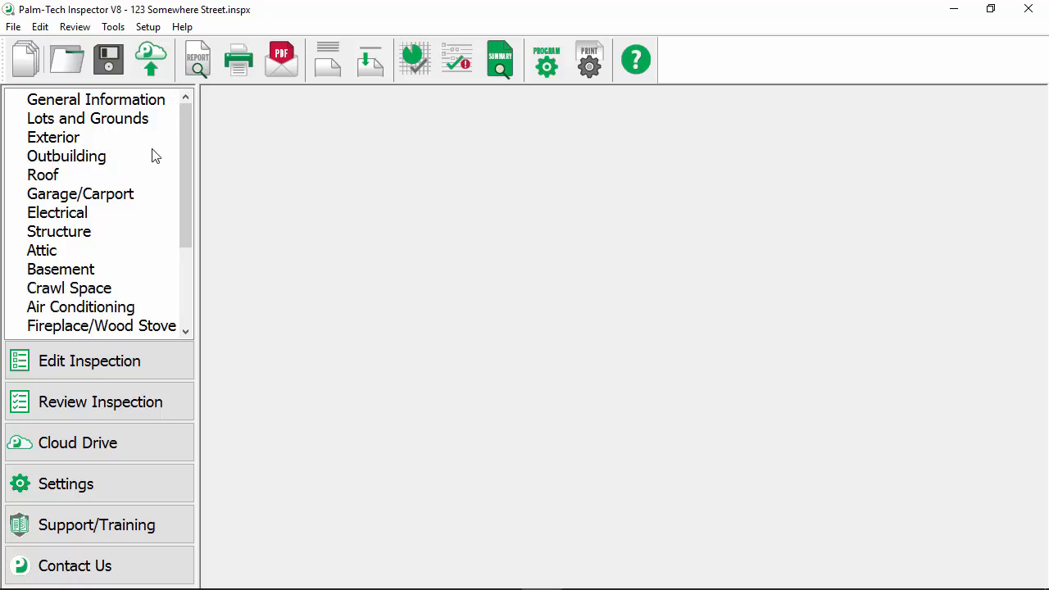
# Look over the Lots and Grounds and Outbuilding sections, then return to Lots and Grounds.
pyautogui.click(119, 120)
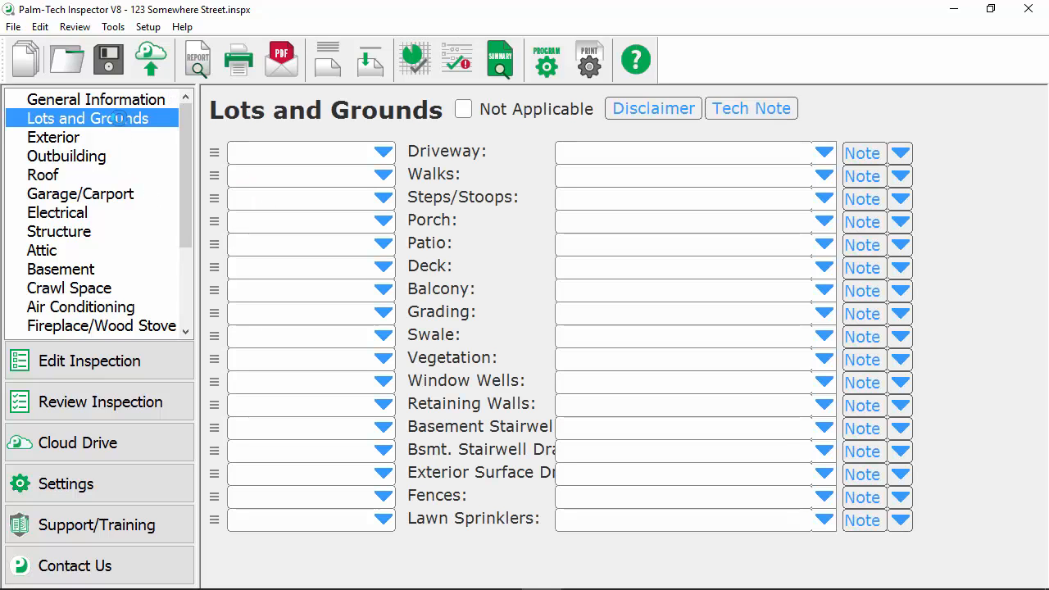
pyautogui.click(102, 154)
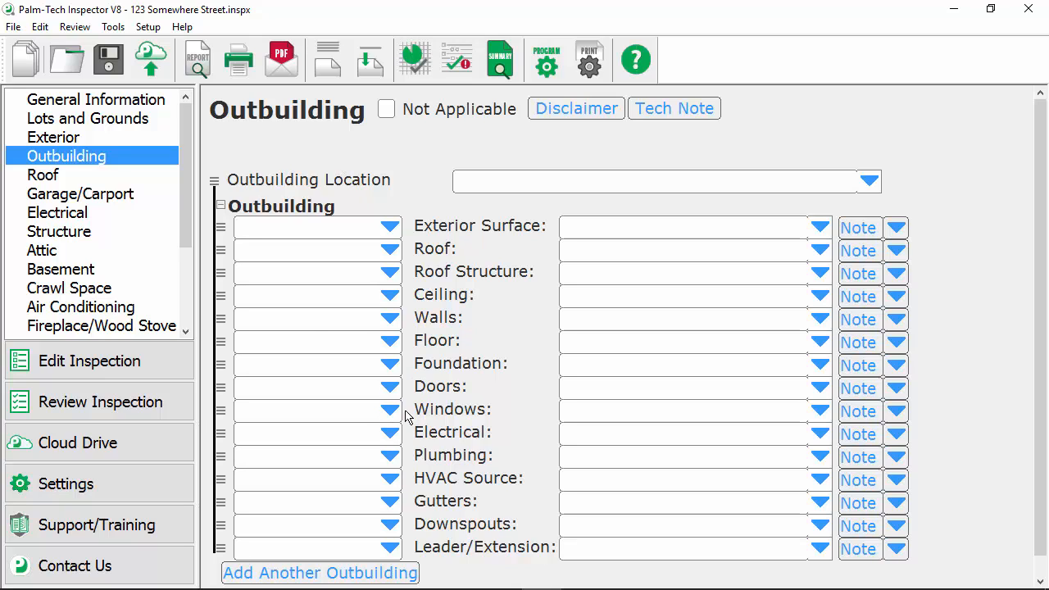
pyautogui.click(117, 127)
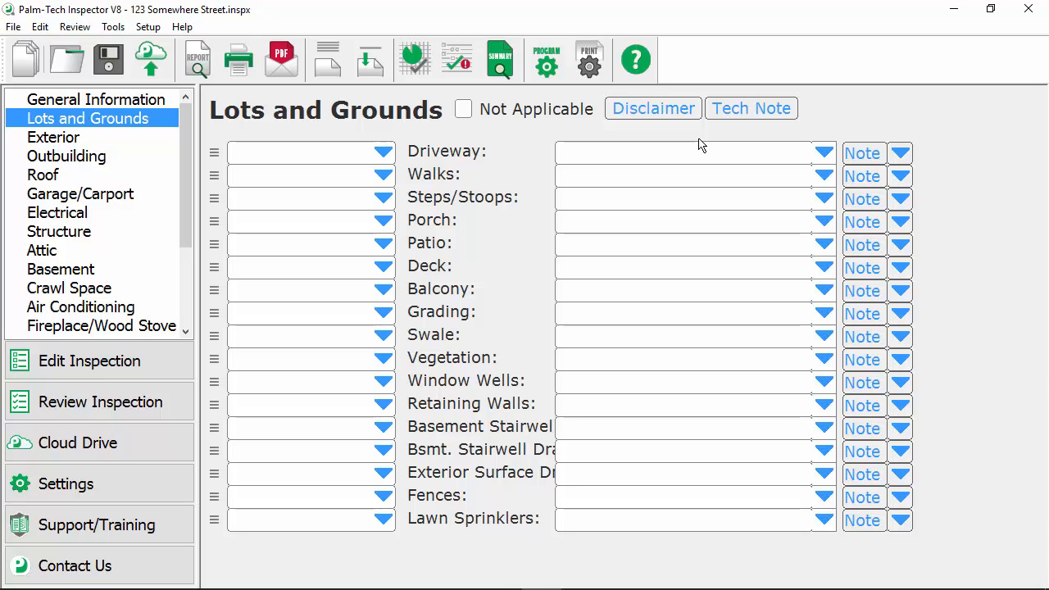
# Rate the Driveway as Acceptable and set its material to Asphalt.
pyautogui.click(383, 152)
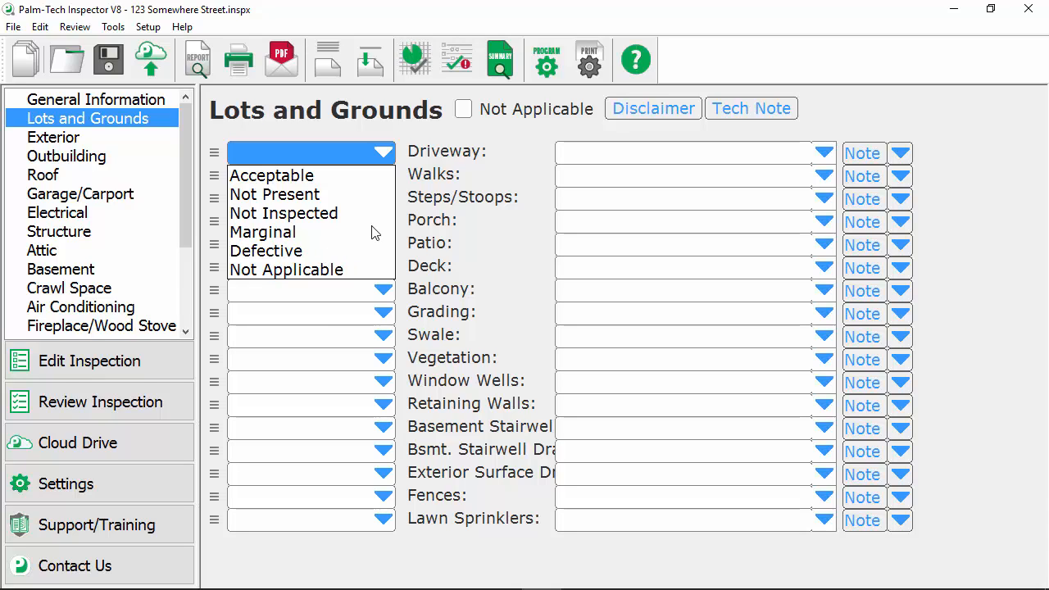
pyautogui.click(316, 177)
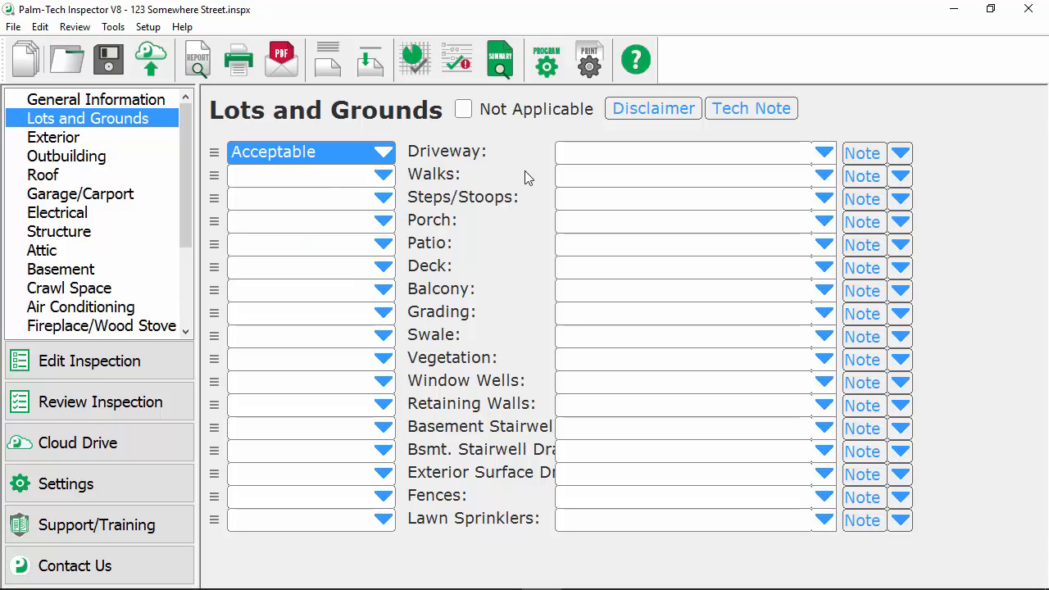
pyautogui.click(826, 158)
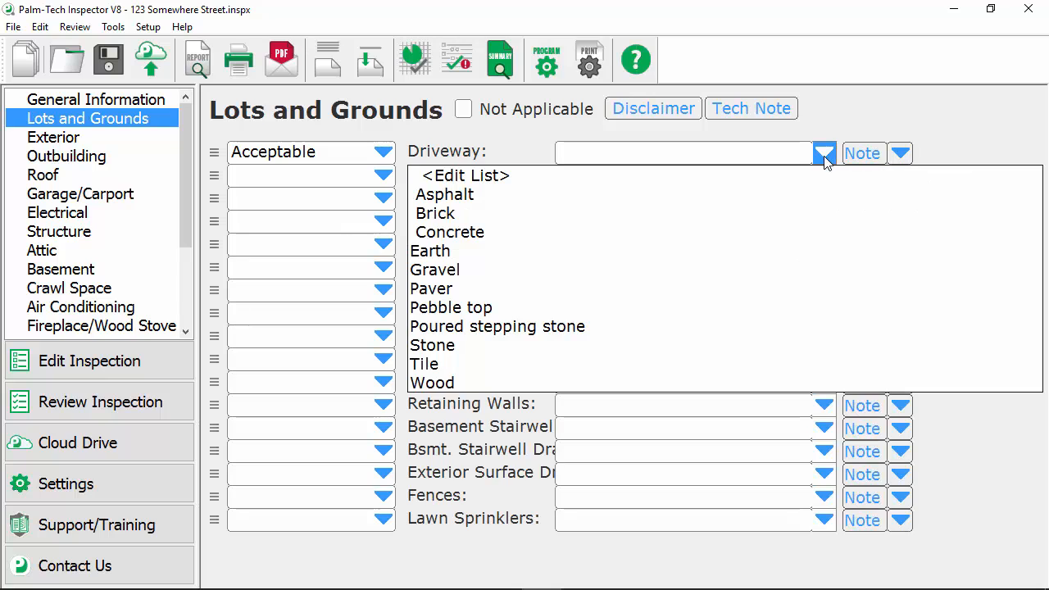
pyautogui.click(475, 196)
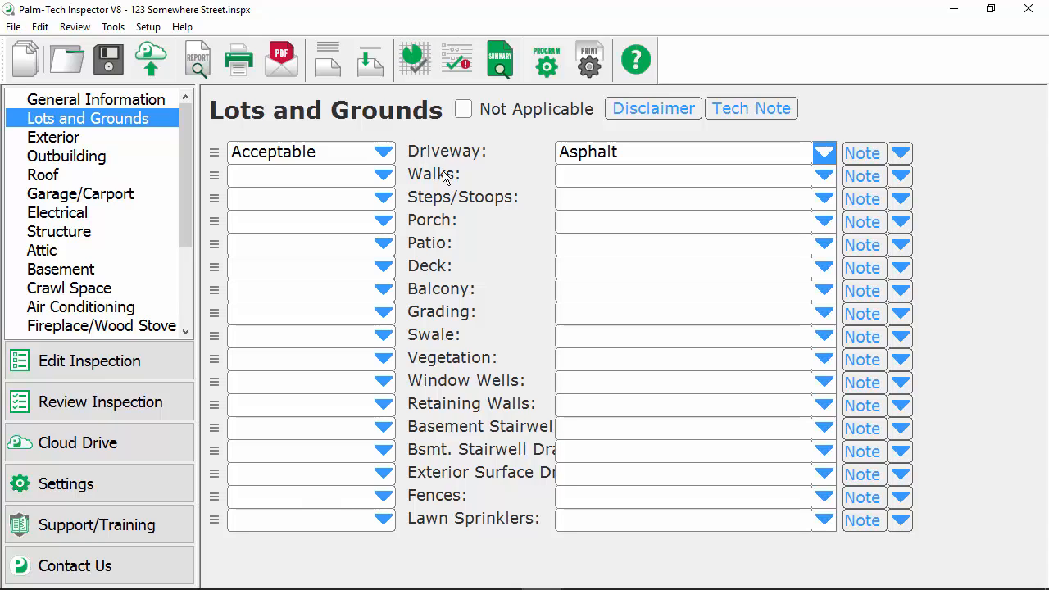
# Rate the Walks as Acceptable and set their materials to both Brick and Concrete.
pyautogui.click(348, 180)
pyautogui.click(324, 206)
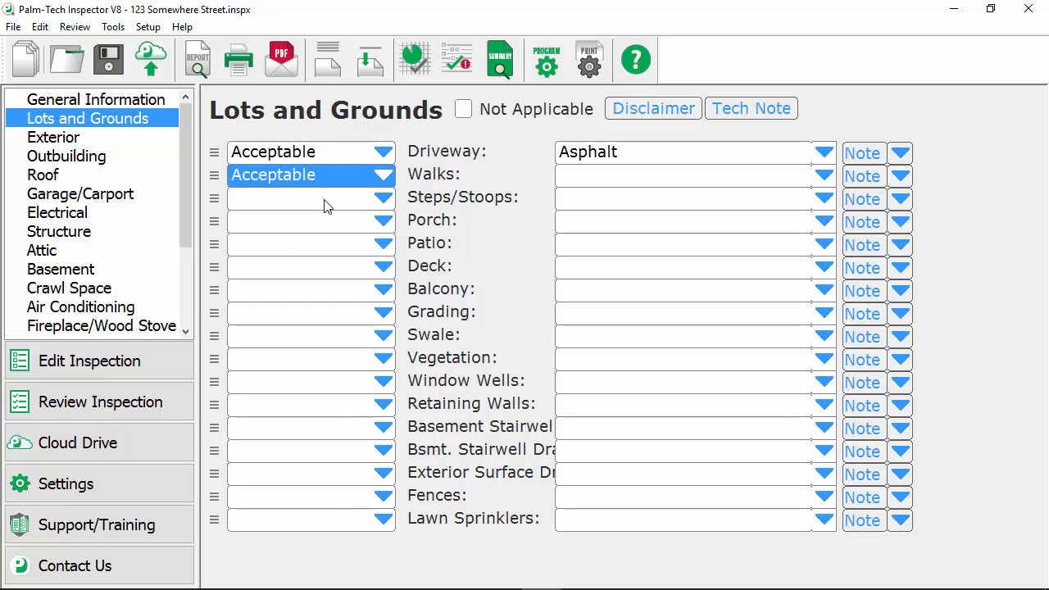
pyautogui.click(827, 178)
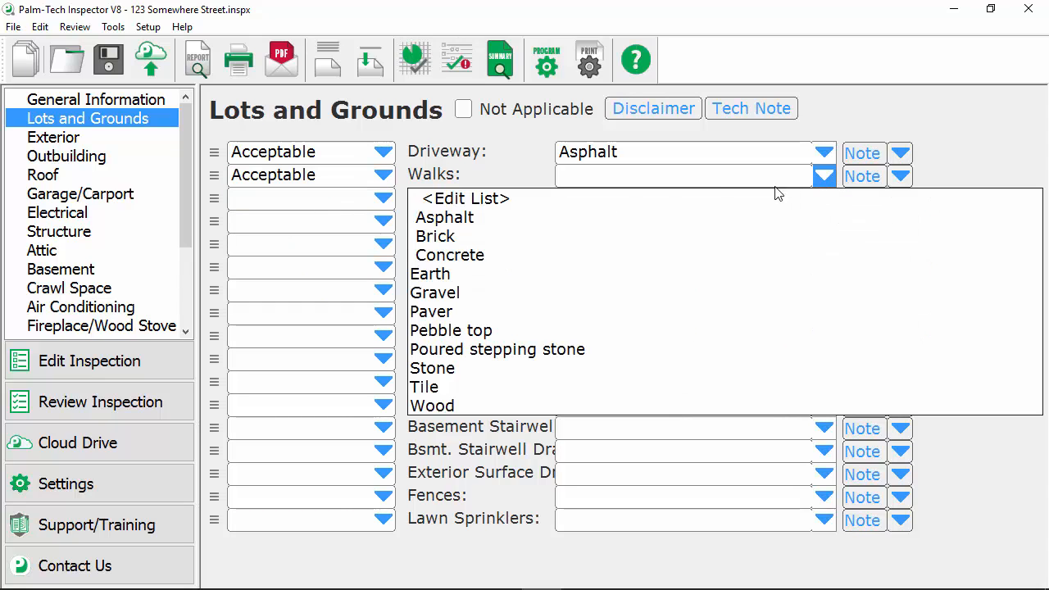
pyautogui.click(450, 238)
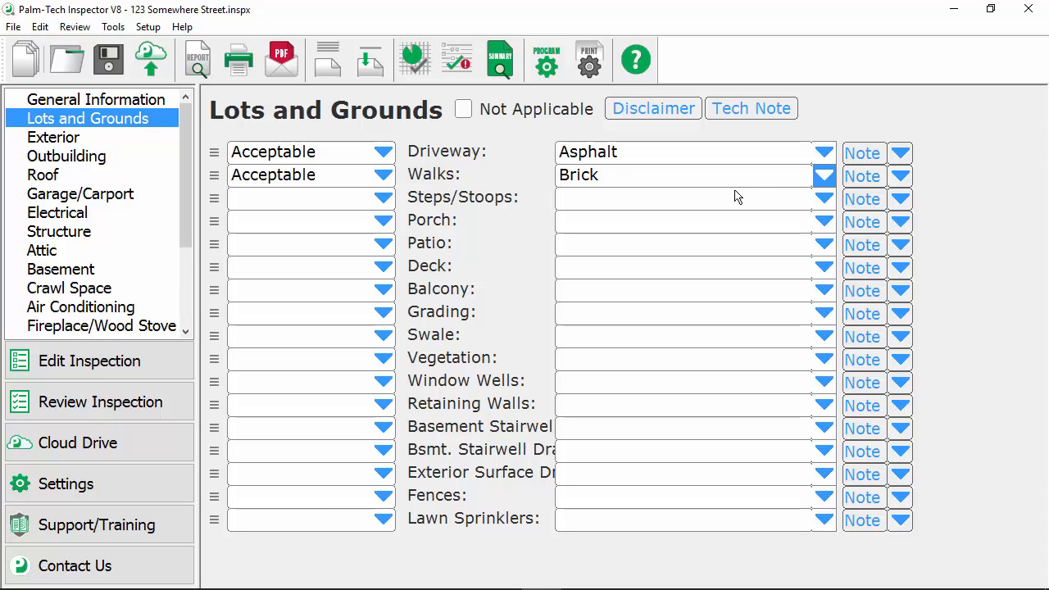
pyautogui.click(824, 176)
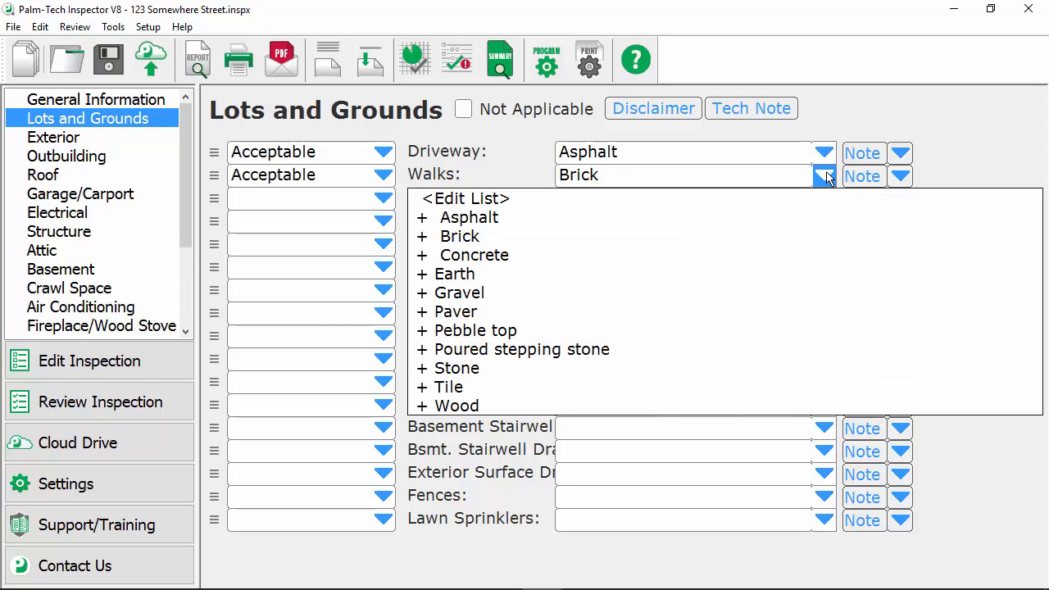
pyautogui.click(427, 258)
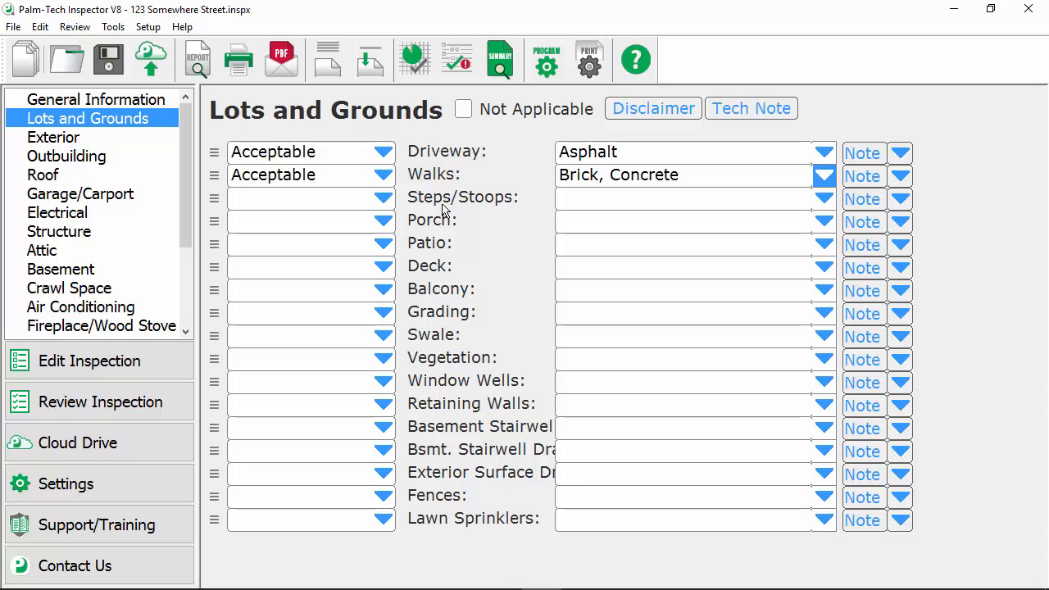
# Rate Steps/Stoops as Acceptable, enter the custom material "Something New", and add it to the list of choices.
pyautogui.click(351, 201)
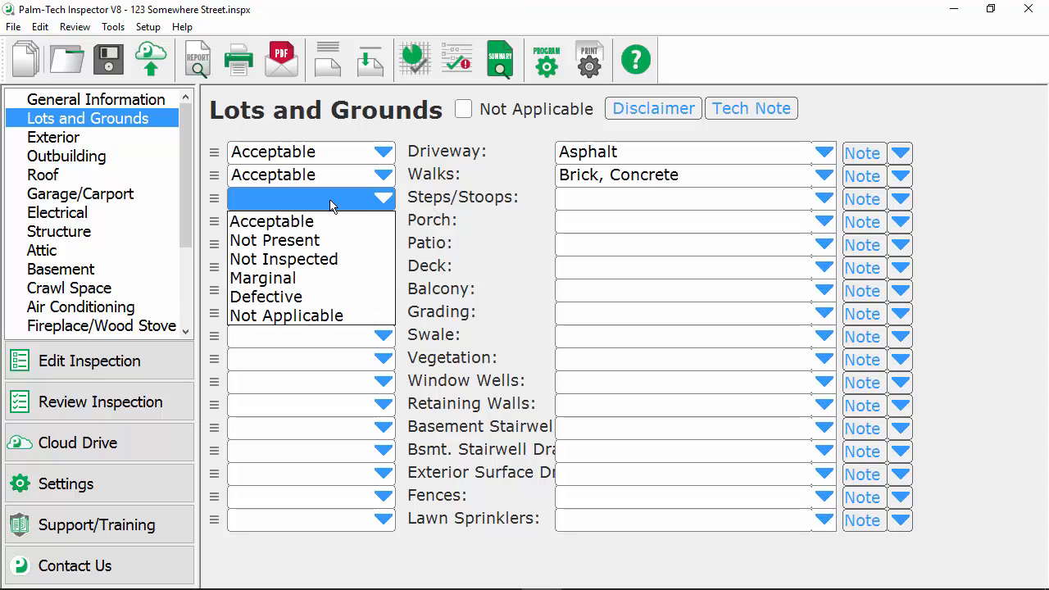
pyautogui.click(312, 223)
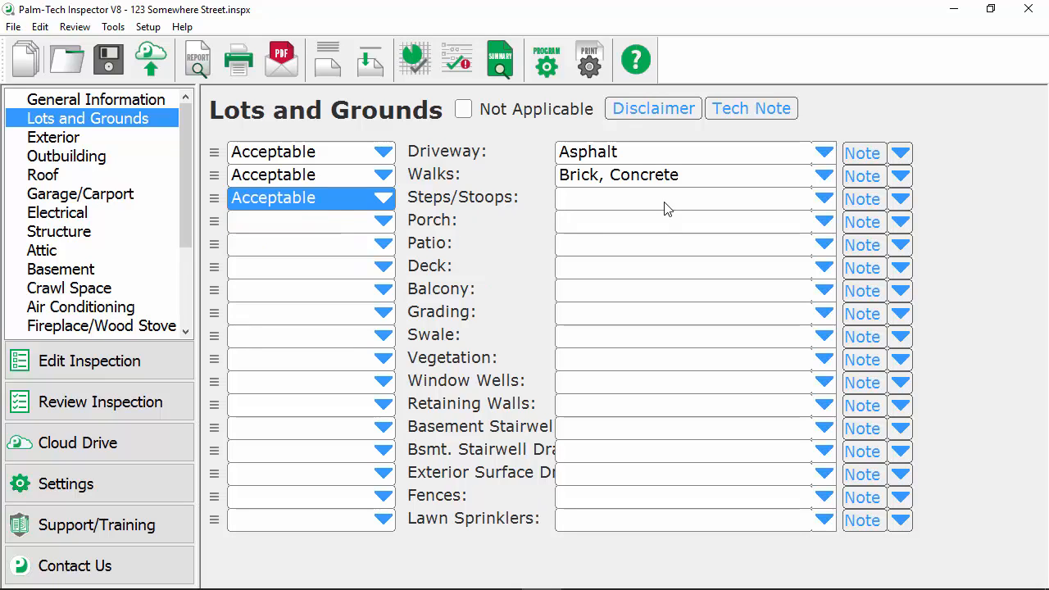
pyautogui.click(822, 199)
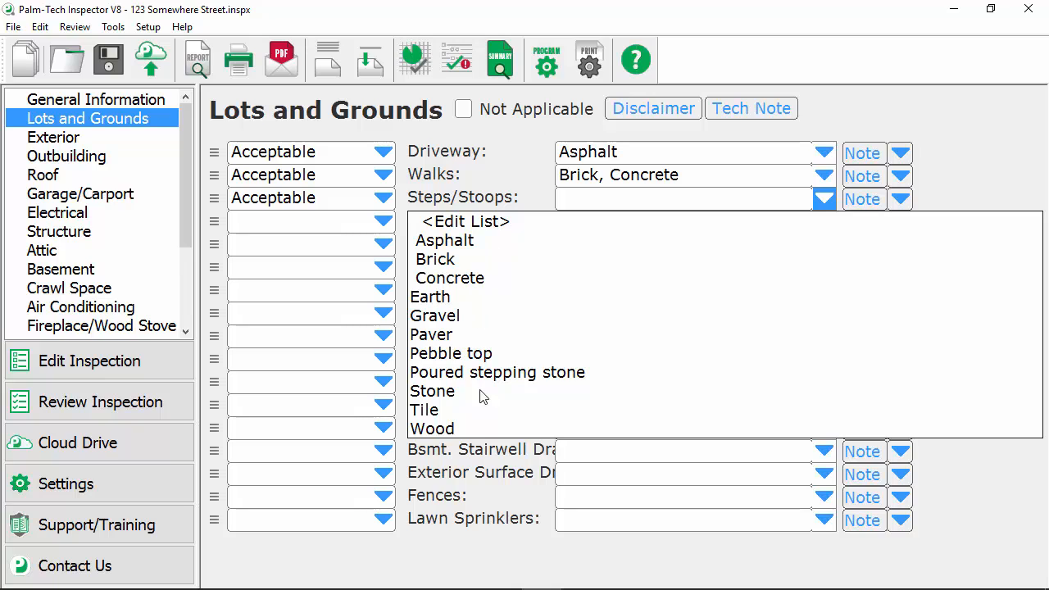
pyautogui.click(601, 199)
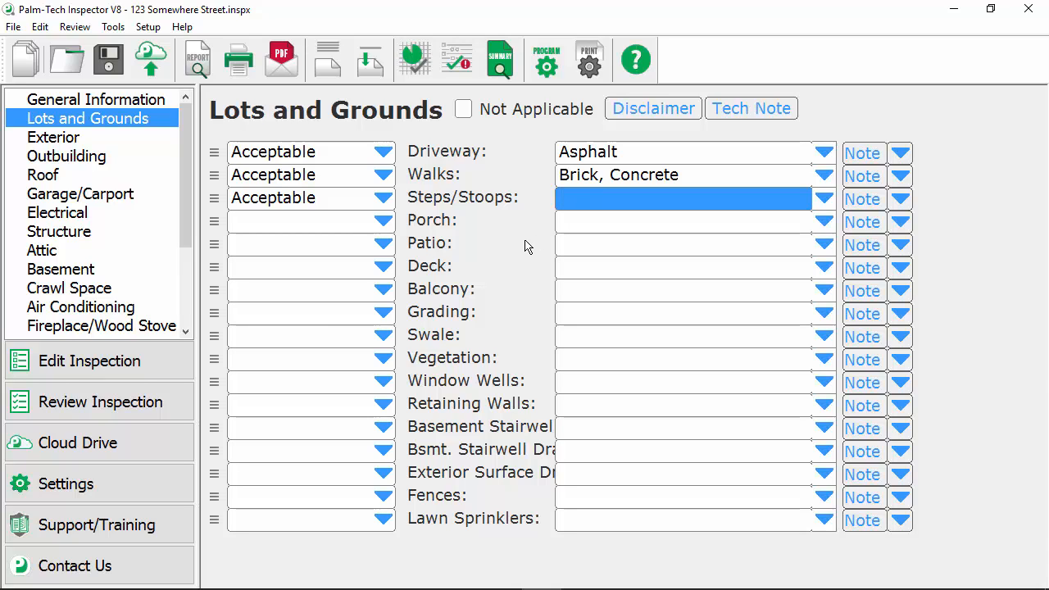
pyautogui.write('Somethi')
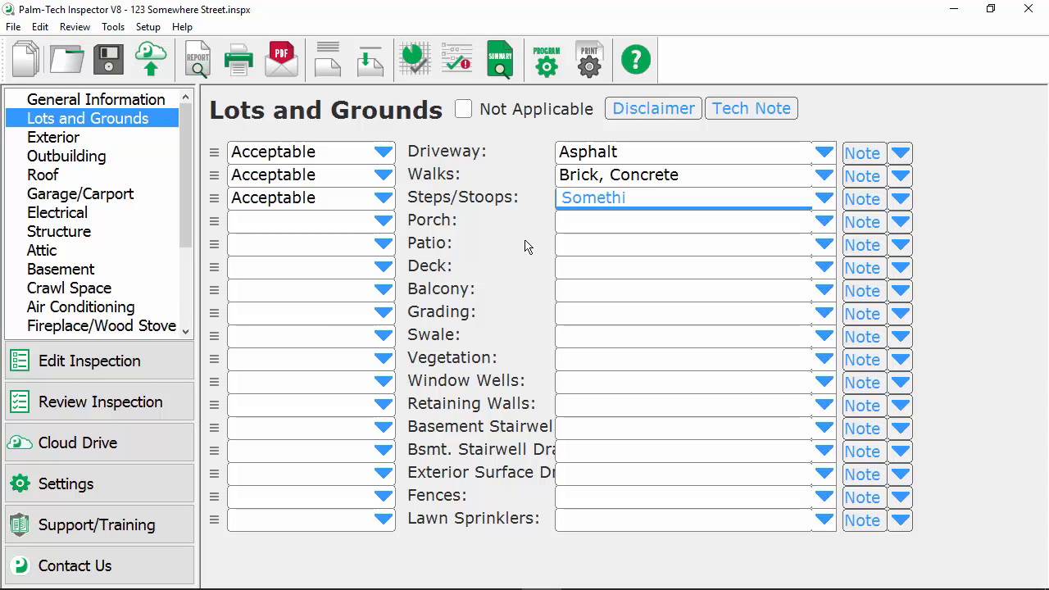
pyautogui.write('ng New')
pyautogui.press('Return')
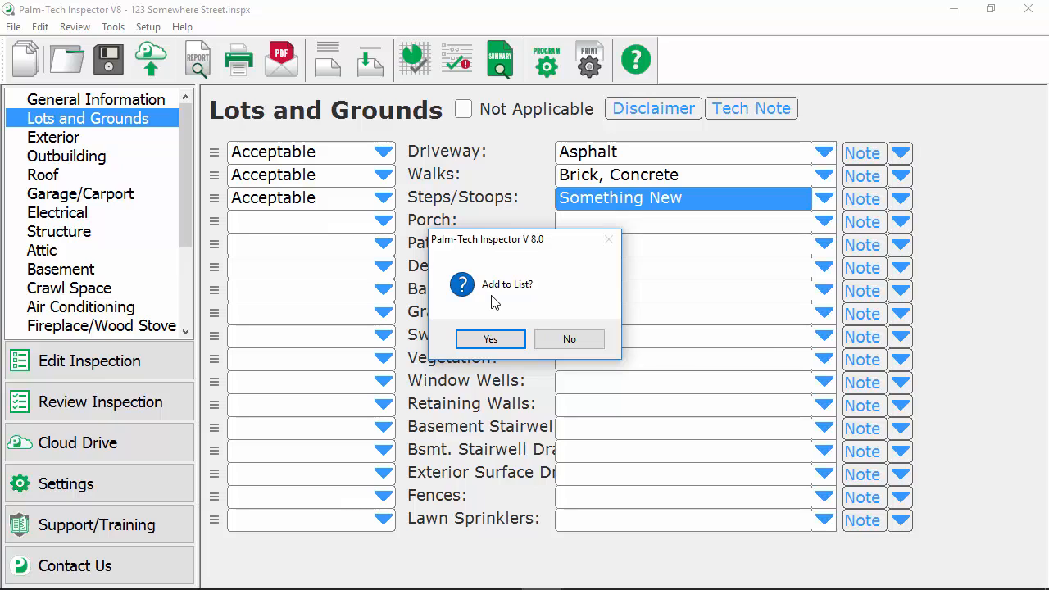
pyautogui.click(489, 339)
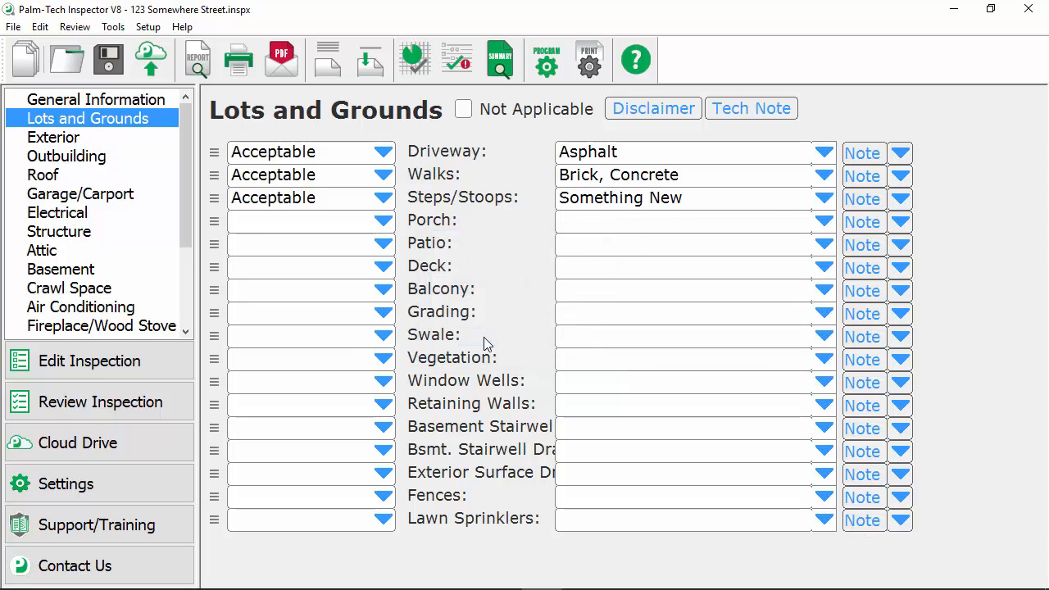
pyautogui.click(825, 199)
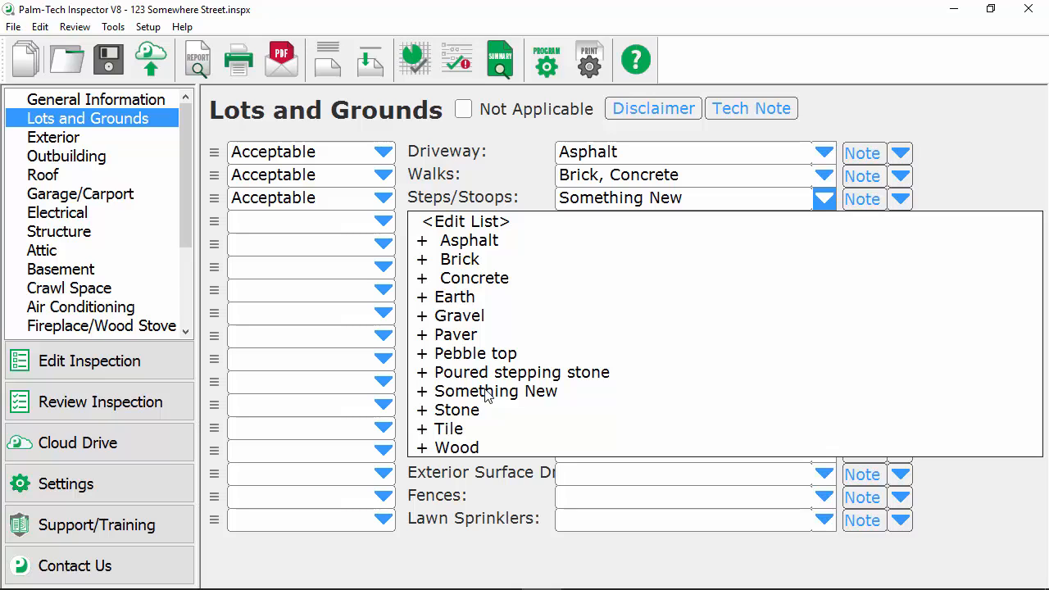
pyautogui.click(522, 166)
# Rate the Porch as Marginal with material Concrete and add the note "Missing handrails".
pyautogui.click(364, 224)
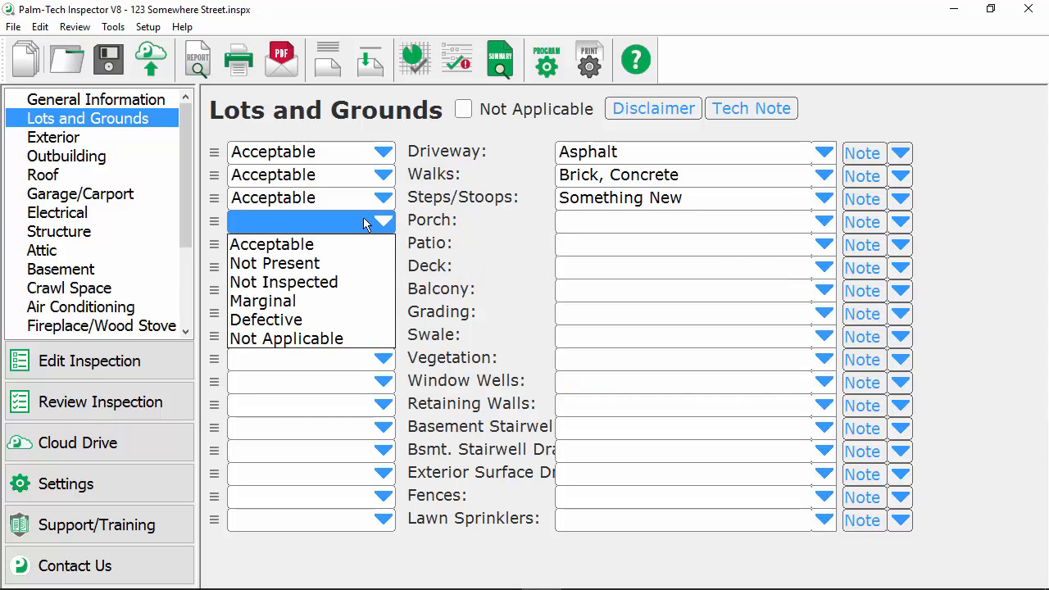
pyautogui.click(317, 305)
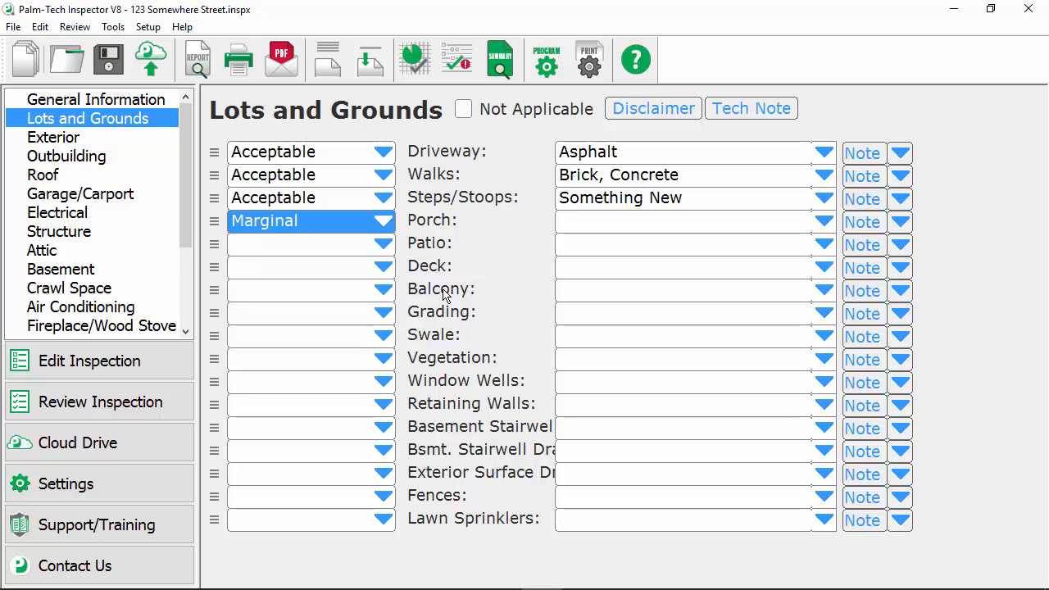
pyautogui.click(826, 223)
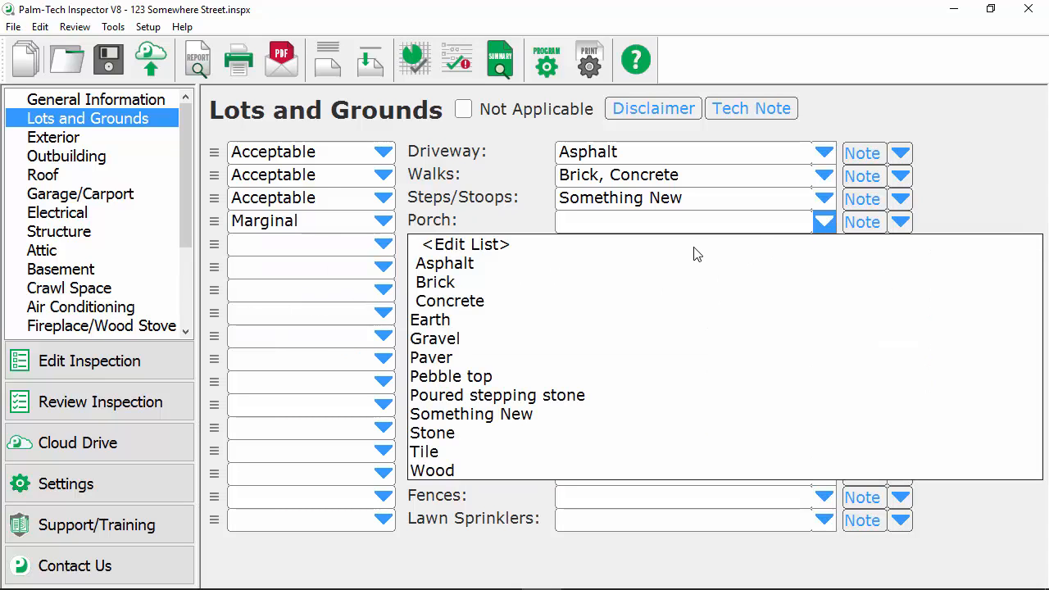
pyautogui.click(495, 301)
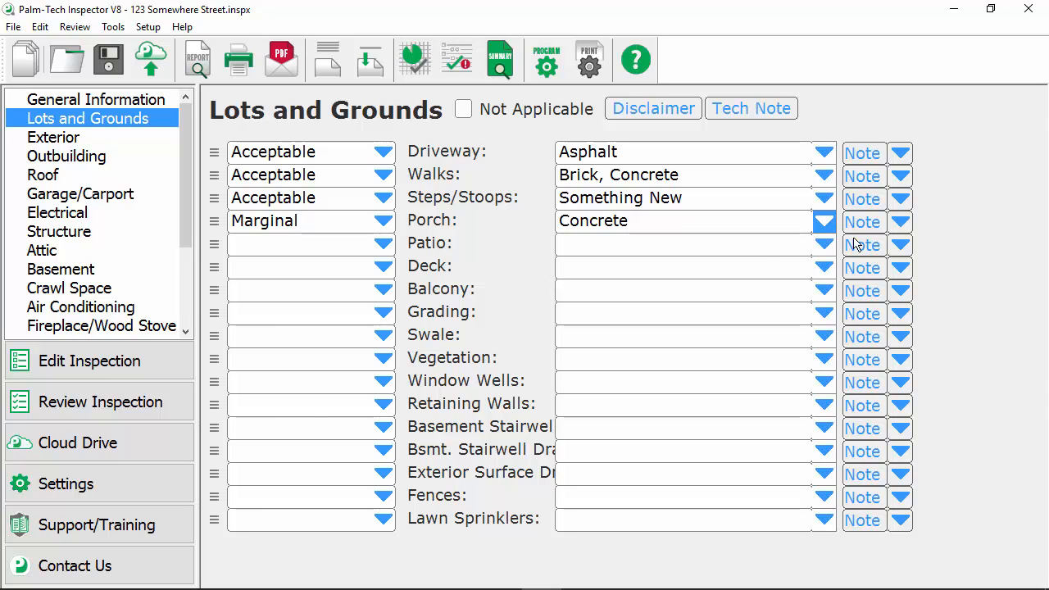
pyautogui.click(899, 223)
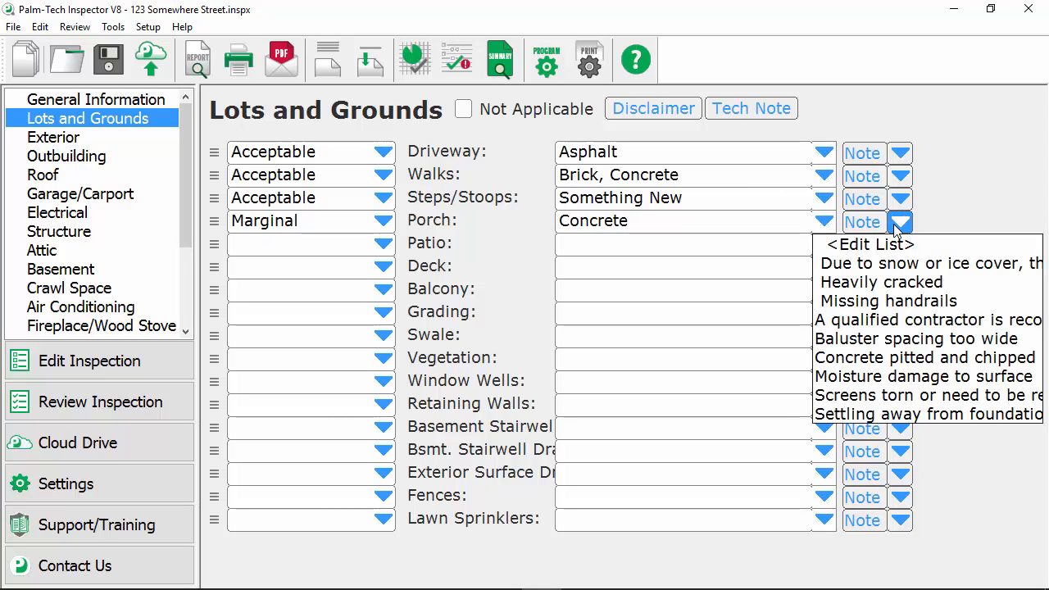
pyautogui.click(908, 303)
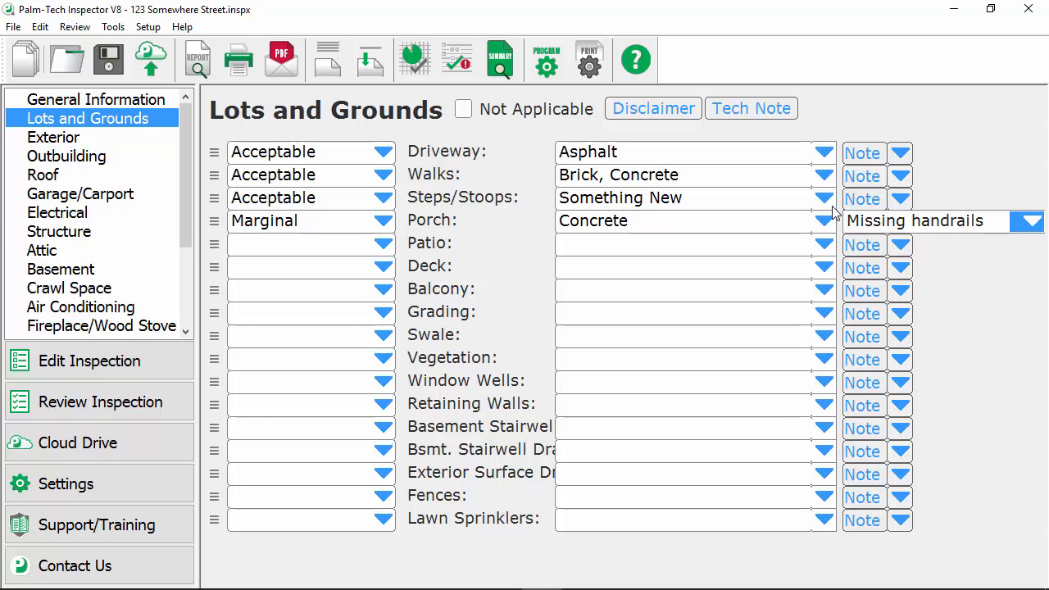
# Rate both the Patio and the Swale as Not Applicable.
pyautogui.click(379, 247)
pyautogui.click(283, 361)
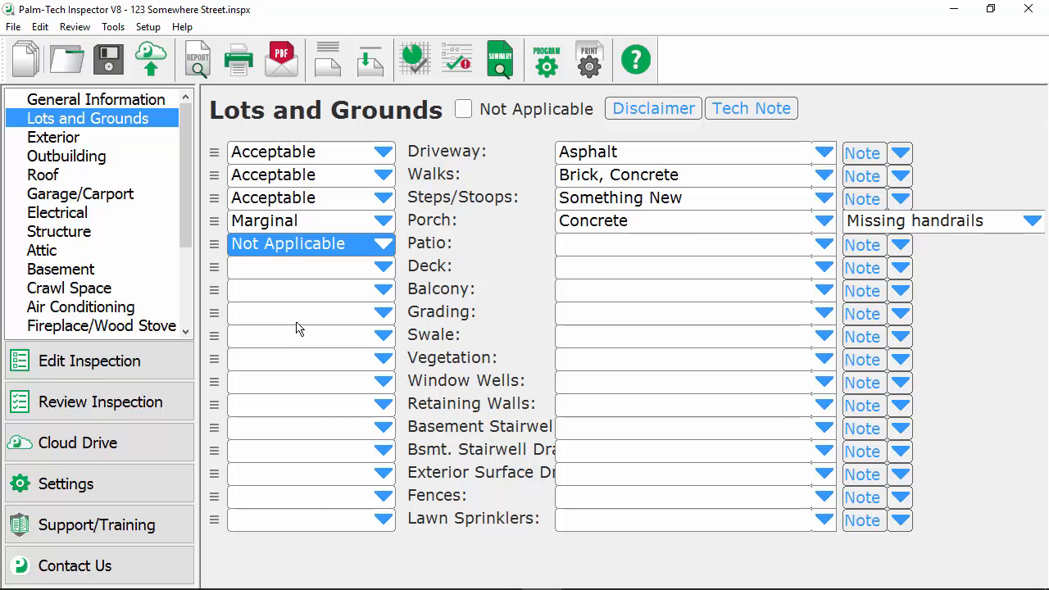
pyautogui.click(304, 342)
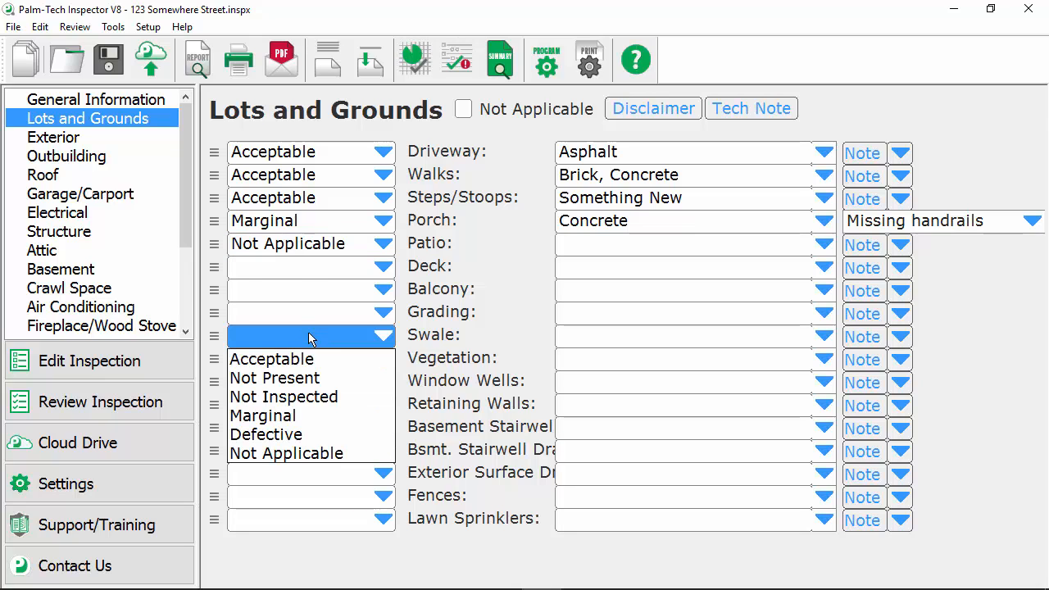
pyautogui.click(312, 455)
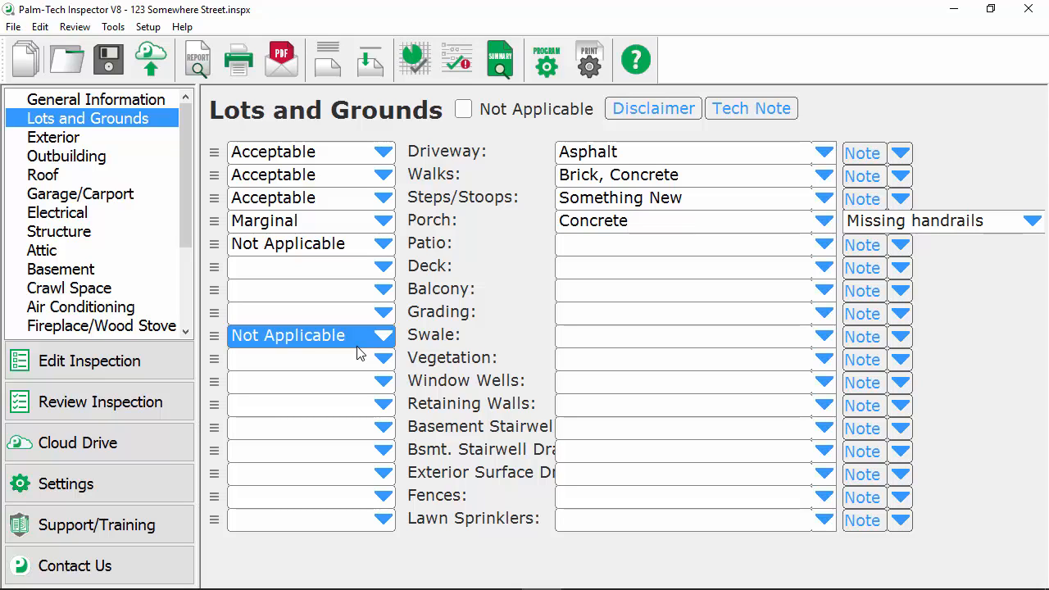
# Mark the entire Basement section as Not Applicable and return to the Lots and Grounds section.
pyautogui.click(36, 269)
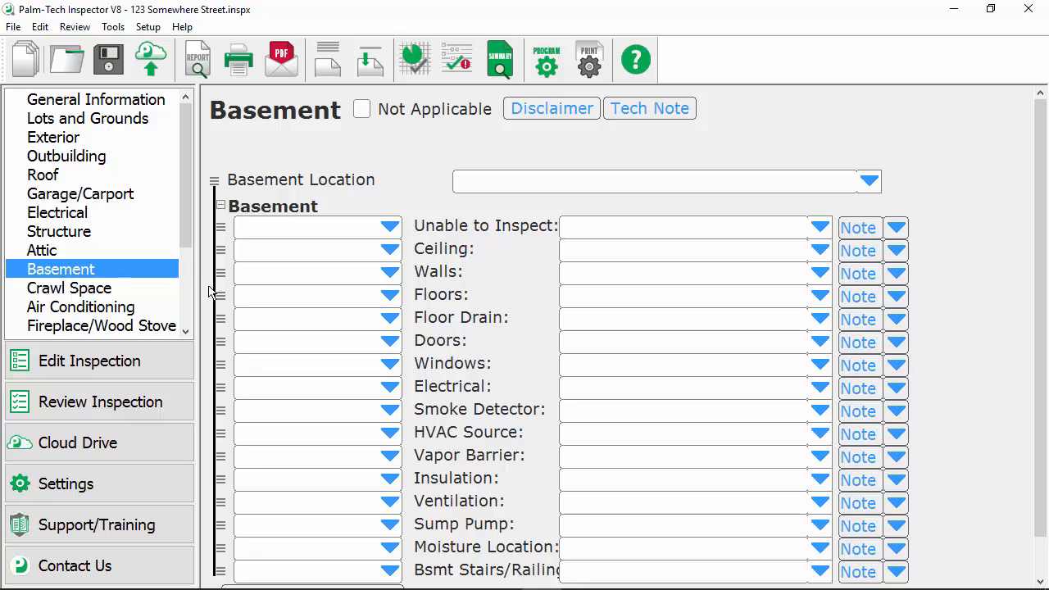
pyautogui.click(360, 109)
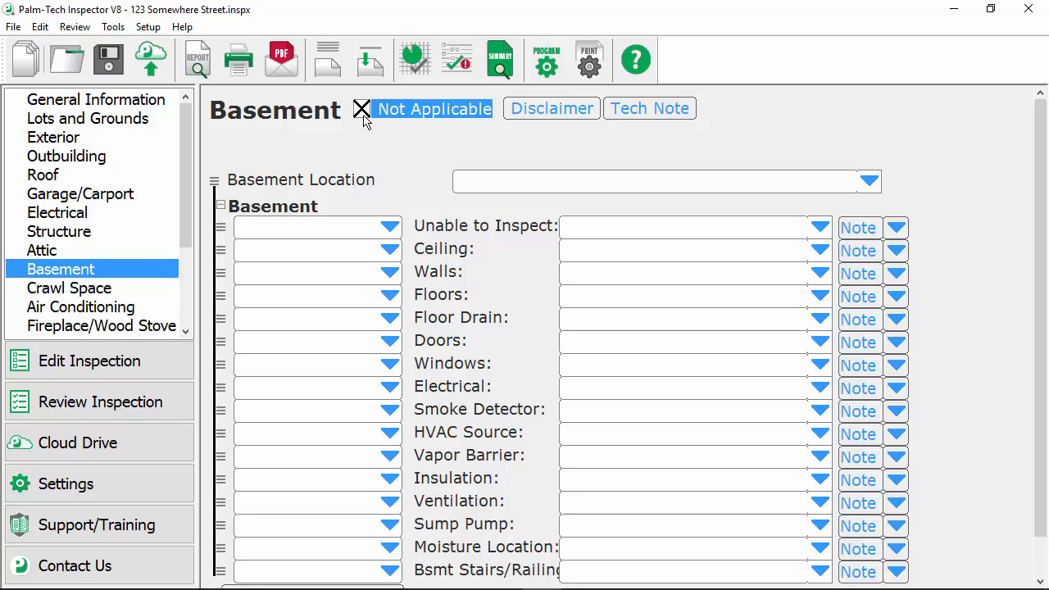
pyautogui.click(119, 120)
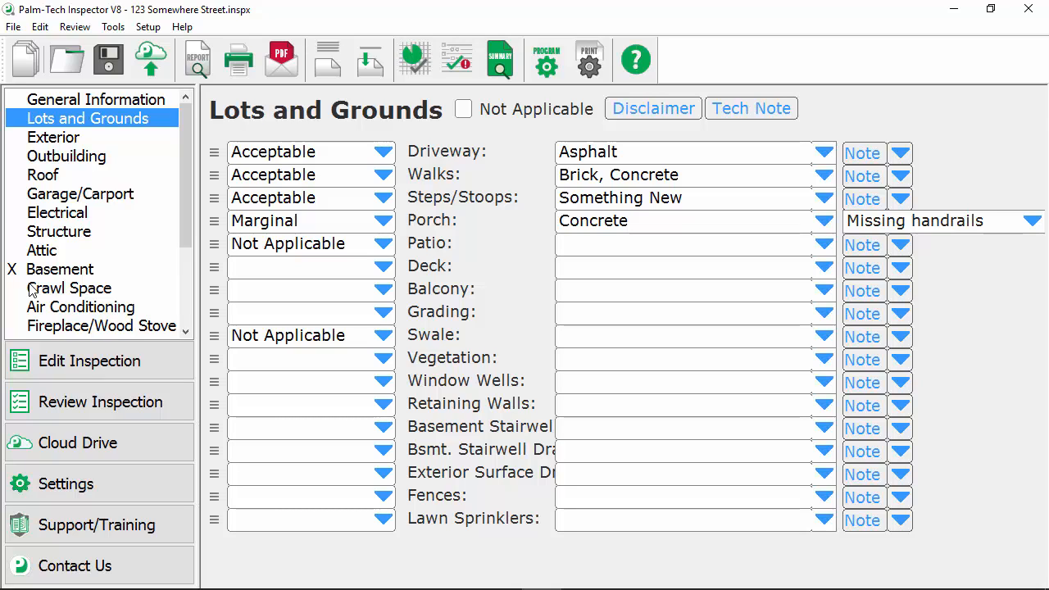
# Rate the Deck as Marginal and set its material to Treated wood.
pyautogui.click(379, 271)
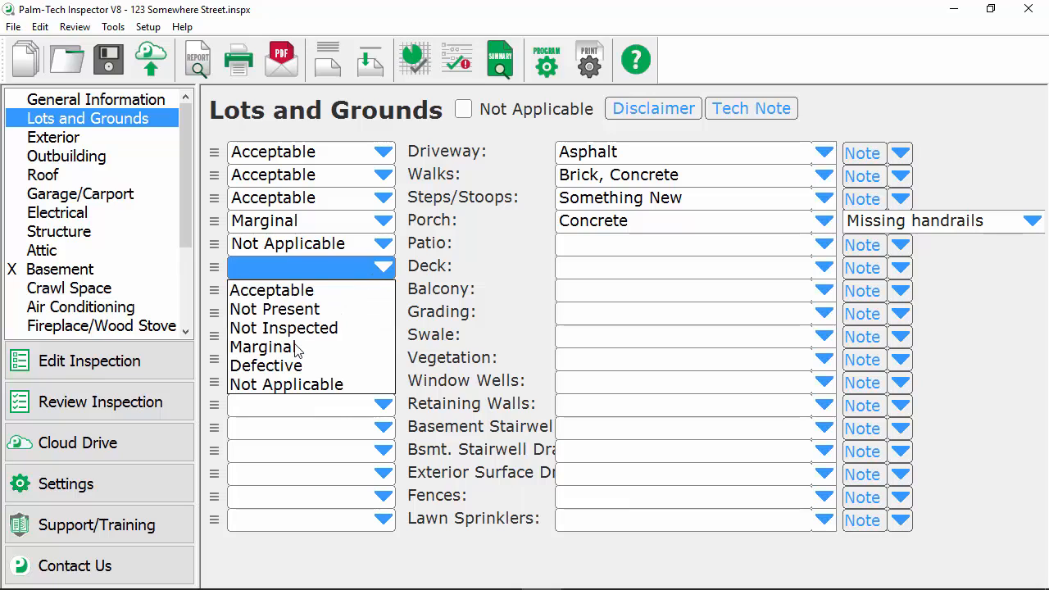
pyautogui.click(293, 348)
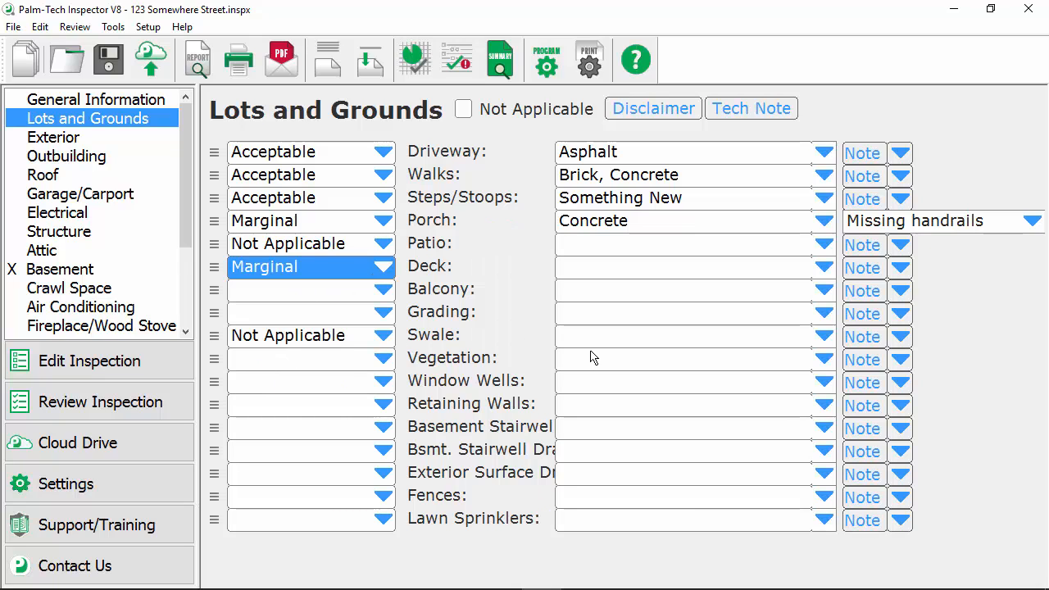
pyautogui.click(826, 267)
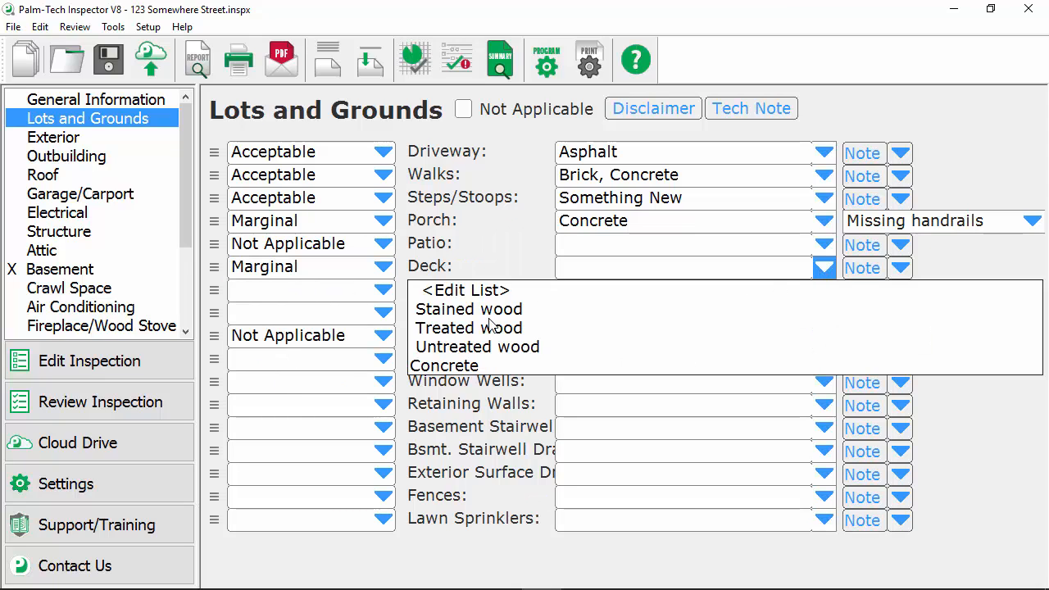
pyautogui.click(489, 328)
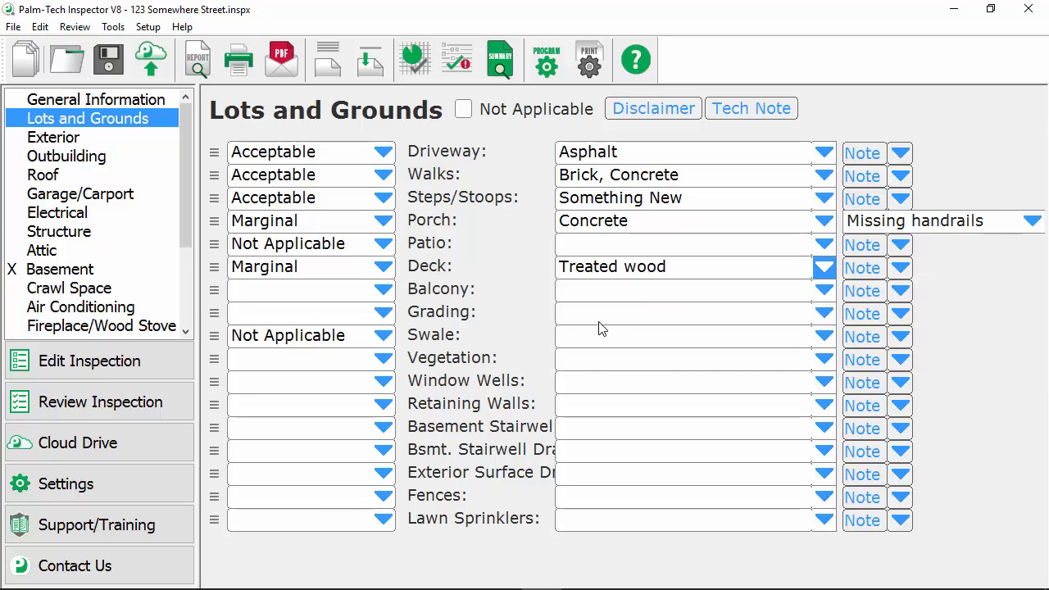
# Compose a Deck note from the common notes "Moisture damage" and "Uneven rise or run on steps", followed by ", This is the other note".
pyautogui.click(905, 270)
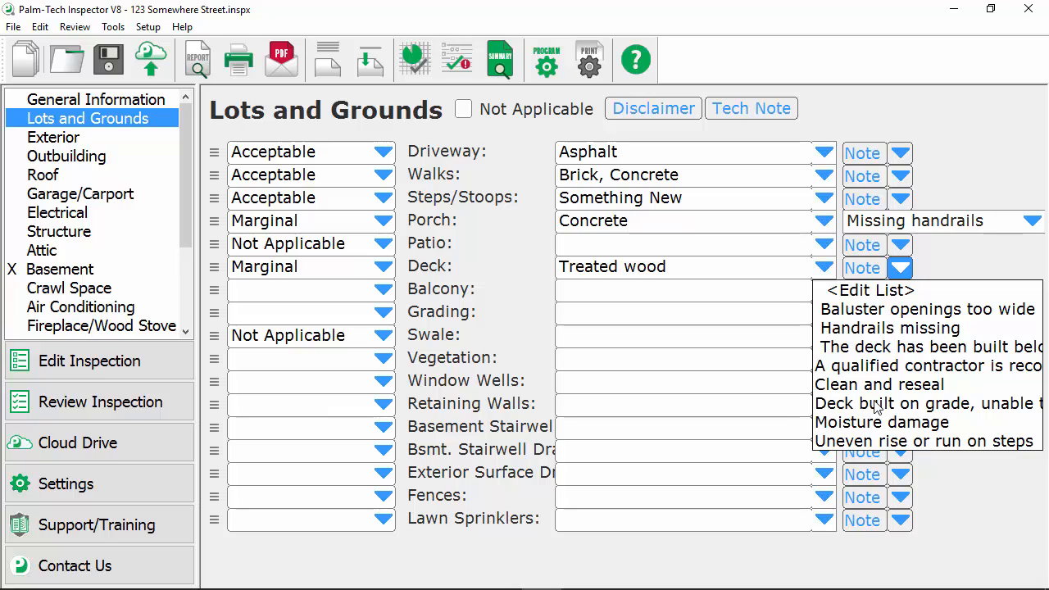
pyautogui.click(875, 269)
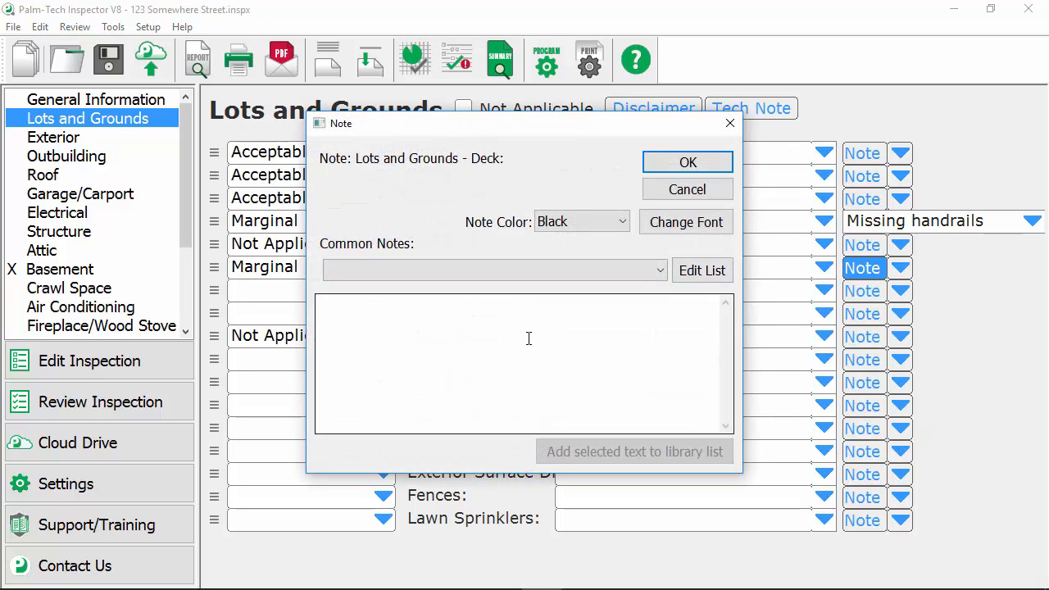
pyautogui.click(620, 275)
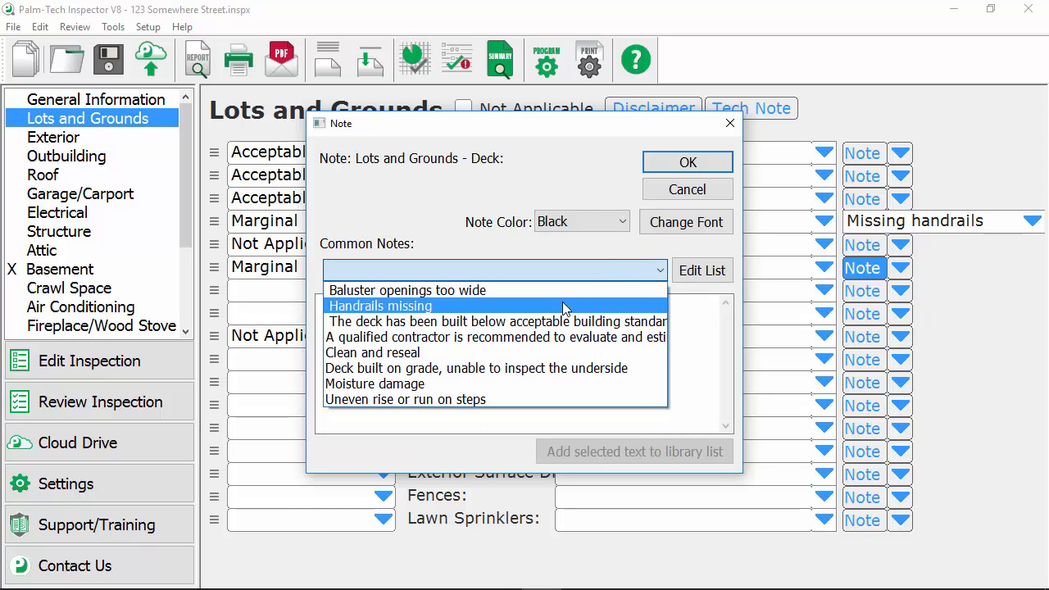
pyautogui.click(513, 384)
pyautogui.click(561, 270)
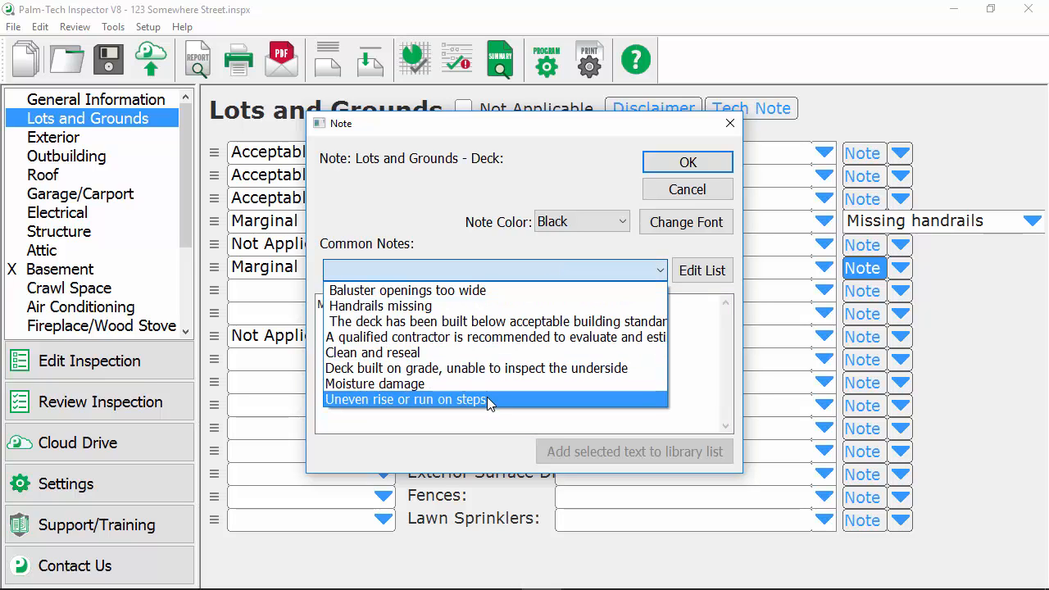
pyautogui.click(487, 399)
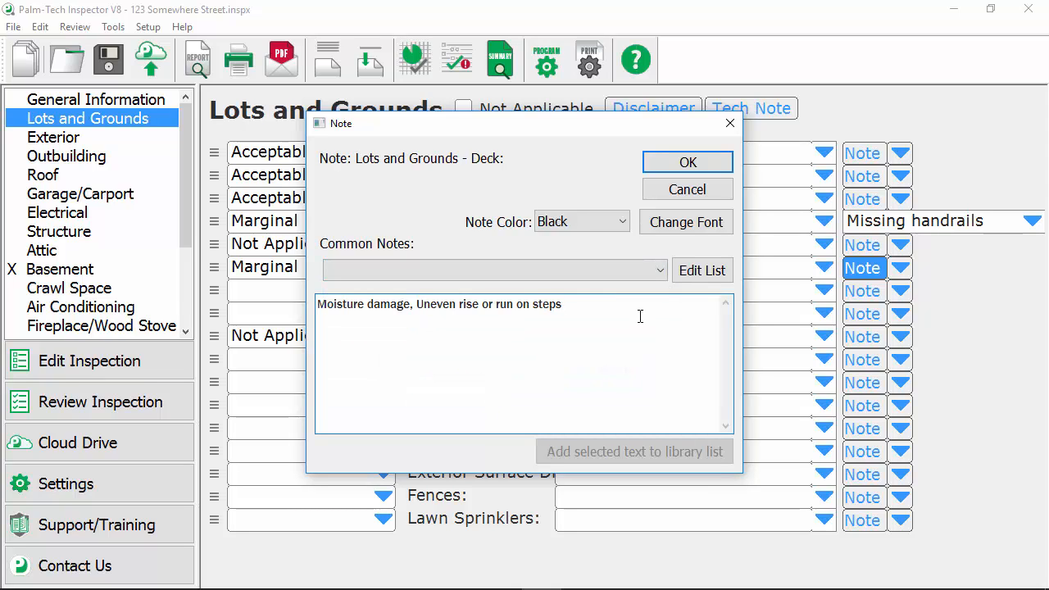
pyautogui.write(', This is the other note')
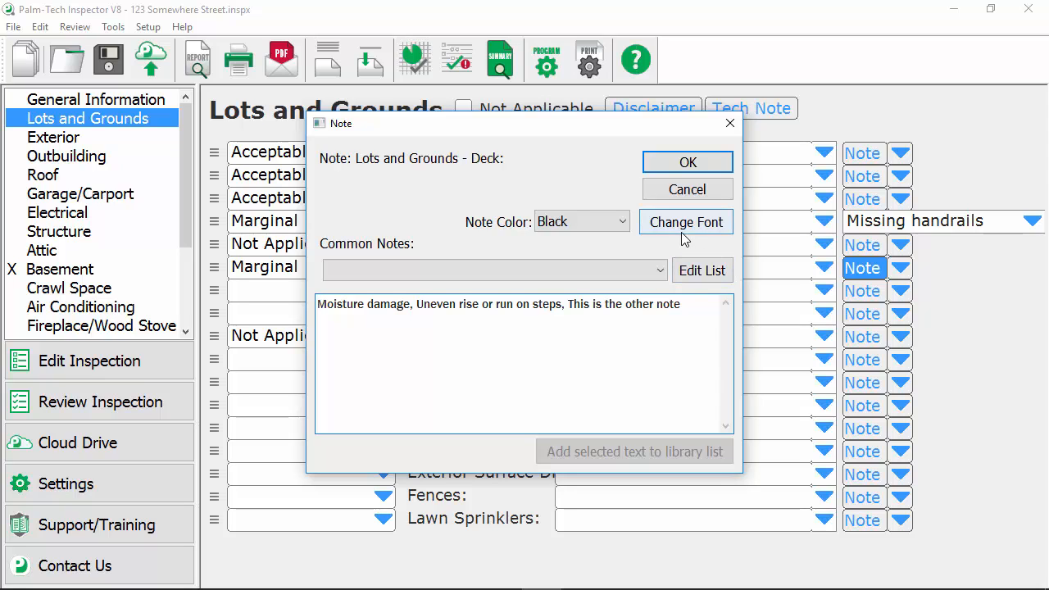
# Set the Deck note's color to Red and save the note.
pyautogui.click(576, 224)
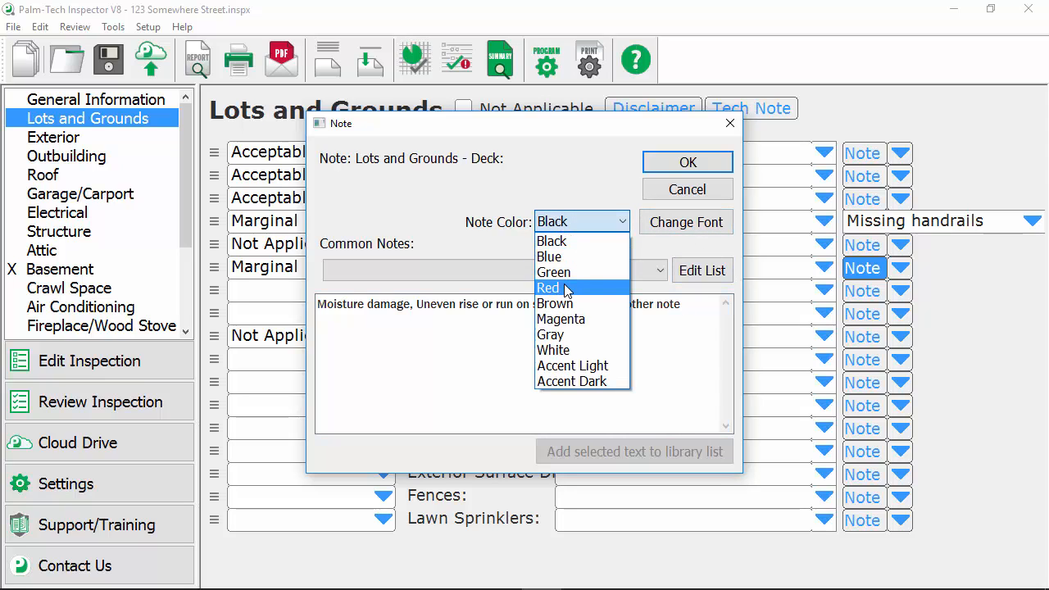
pyautogui.click(565, 288)
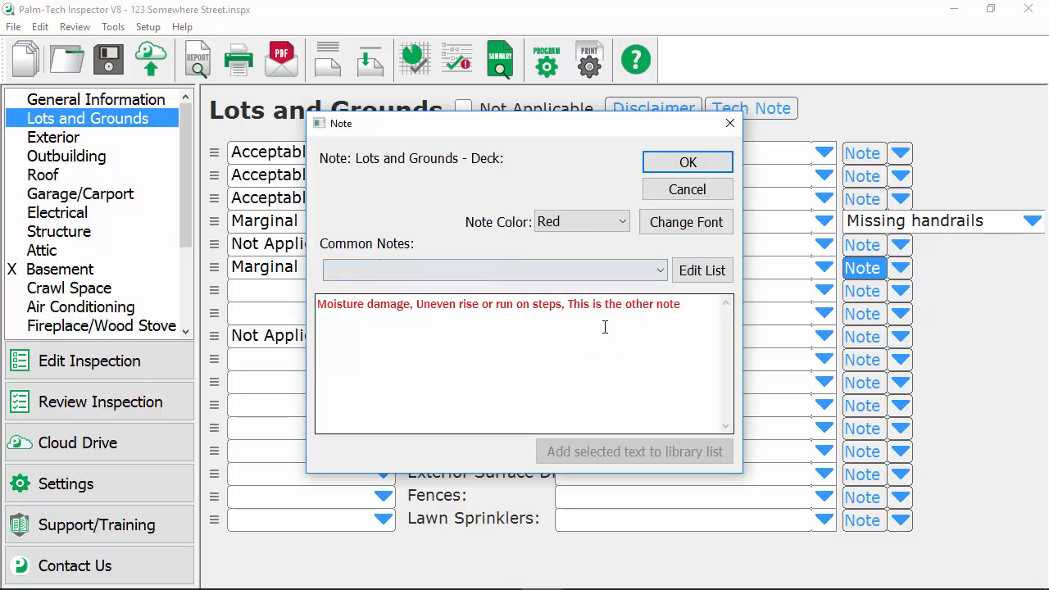
pyautogui.click(718, 161)
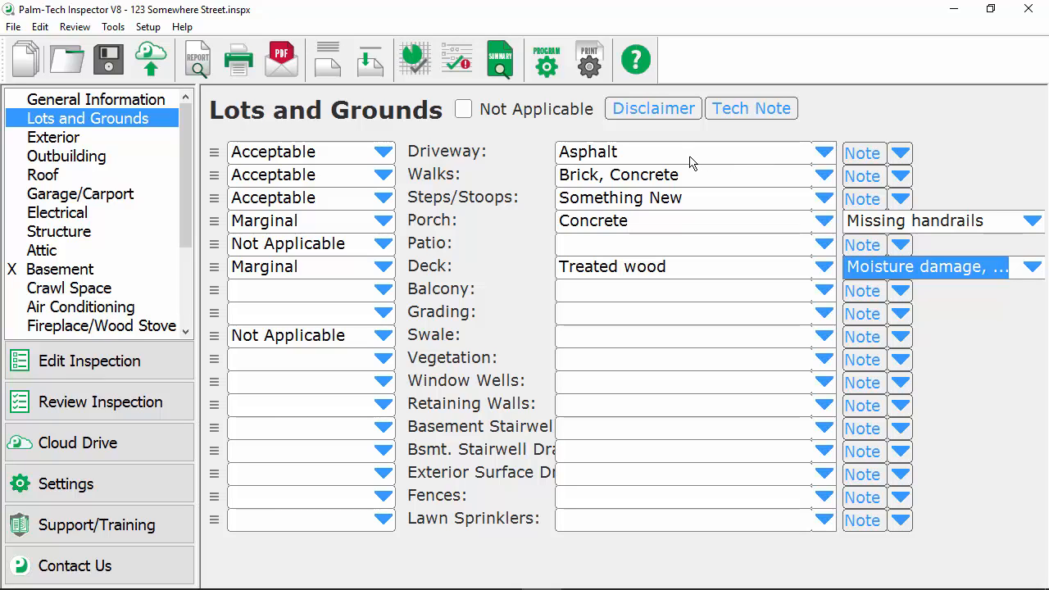
# Open the Sample Pictures folder from the desktop and arrange it beside the reduced inspection window.
pyautogui.click(989, 9)
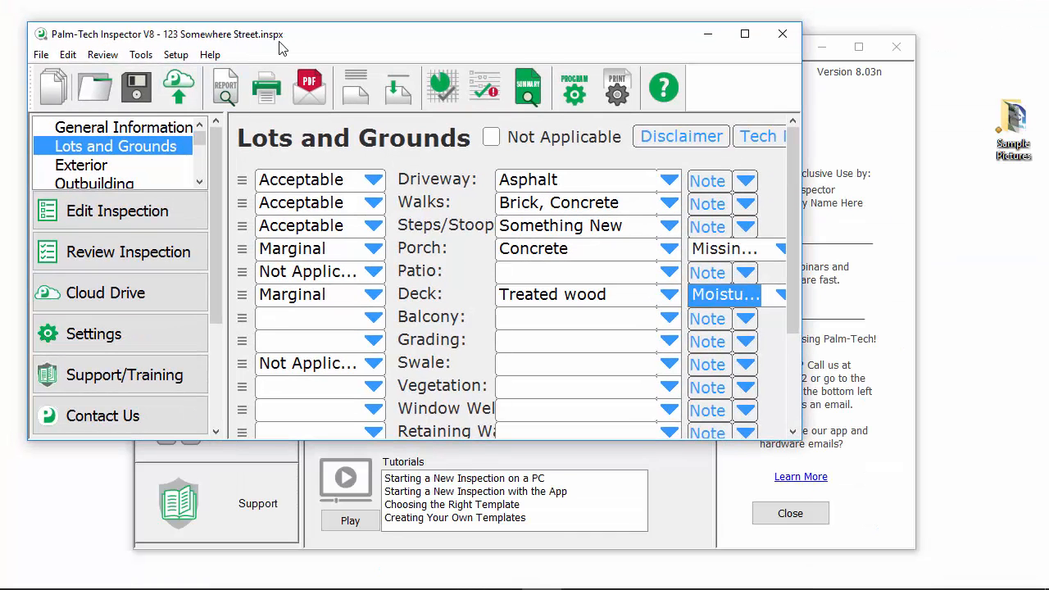
pyautogui.moveTo(281, 31); pyautogui.dragTo(274, 17)
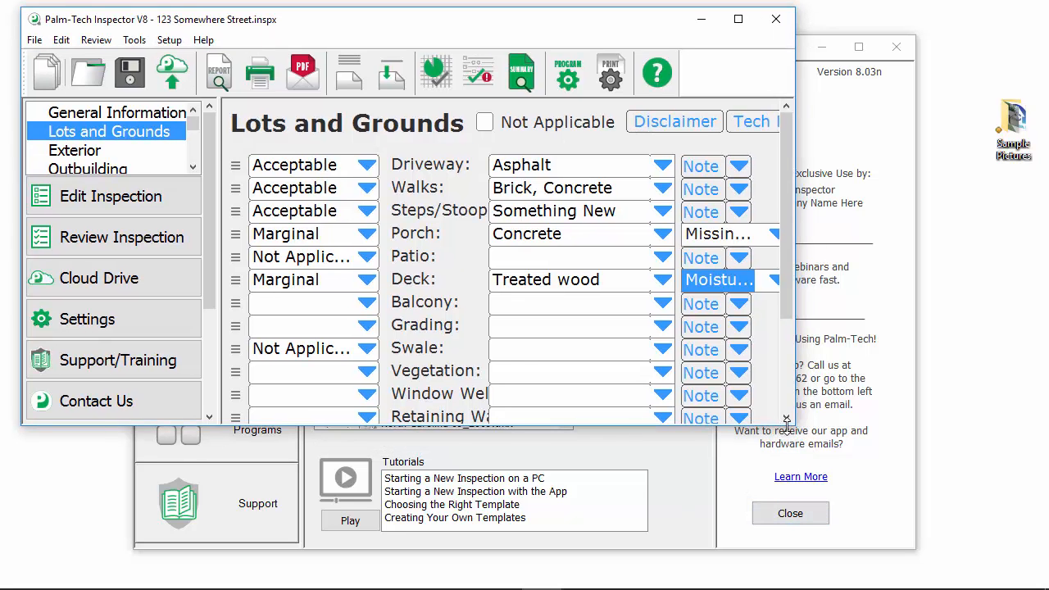
pyautogui.moveTo(793, 430); pyautogui.dragTo(803, 506)
pyautogui.doubleClick(1012, 129)
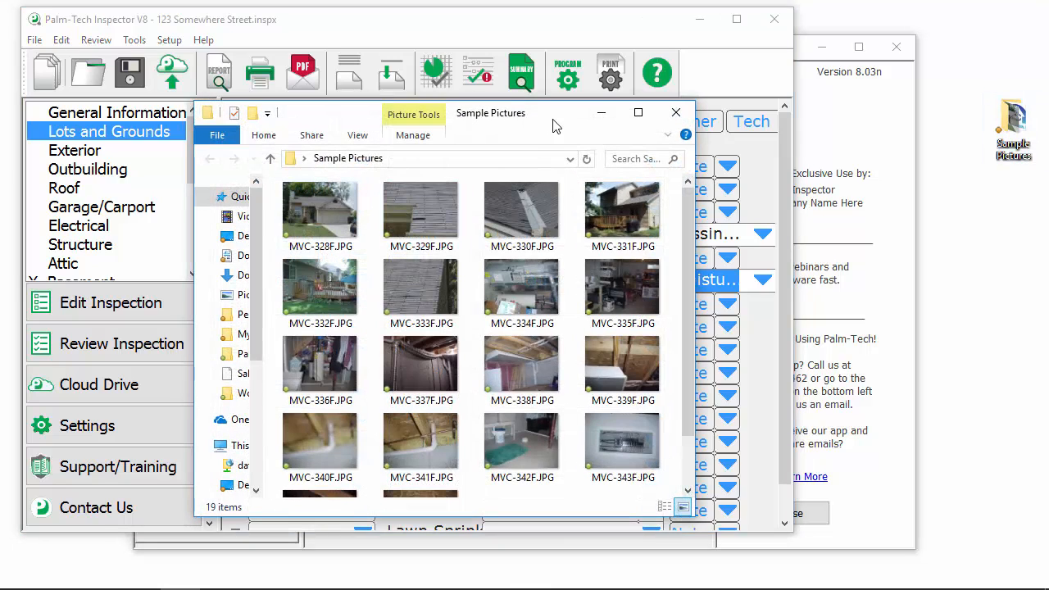
pyautogui.moveTo(586, 113); pyautogui.dragTo(932, 33)
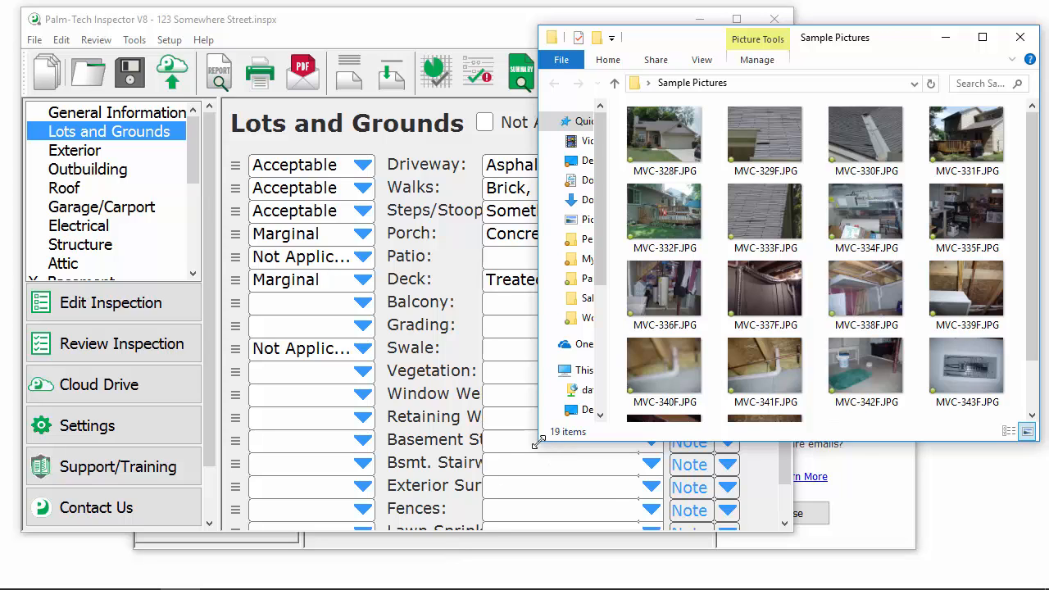
pyautogui.moveTo(539, 441); pyautogui.dragTo(842, 547)
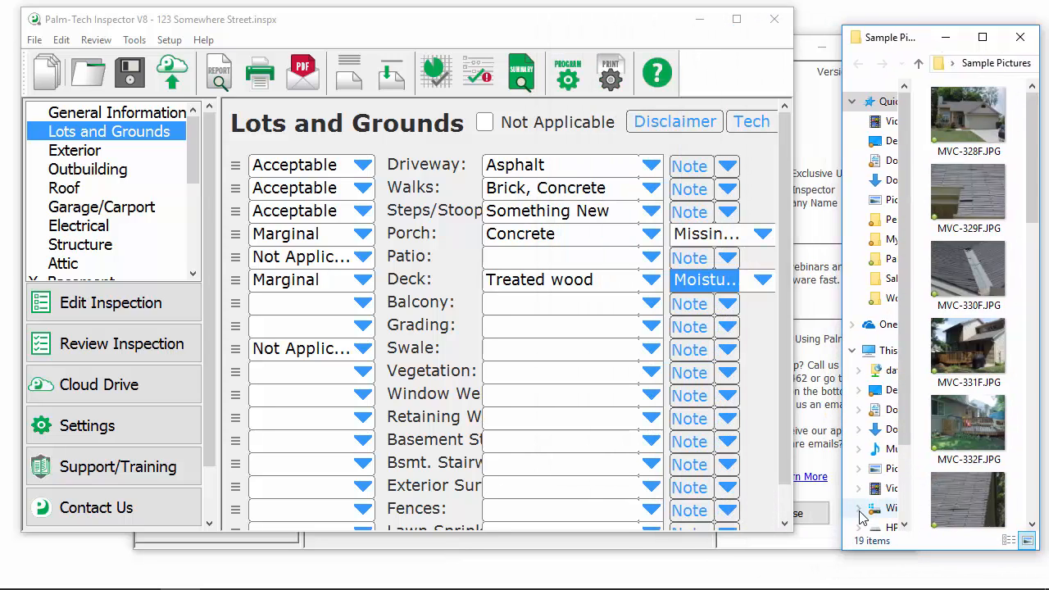
# Add the picture MVC-332F.JPG from the Sample Pictures folder to the Deck item.
pyautogui.scroll(-2, 967, 340)
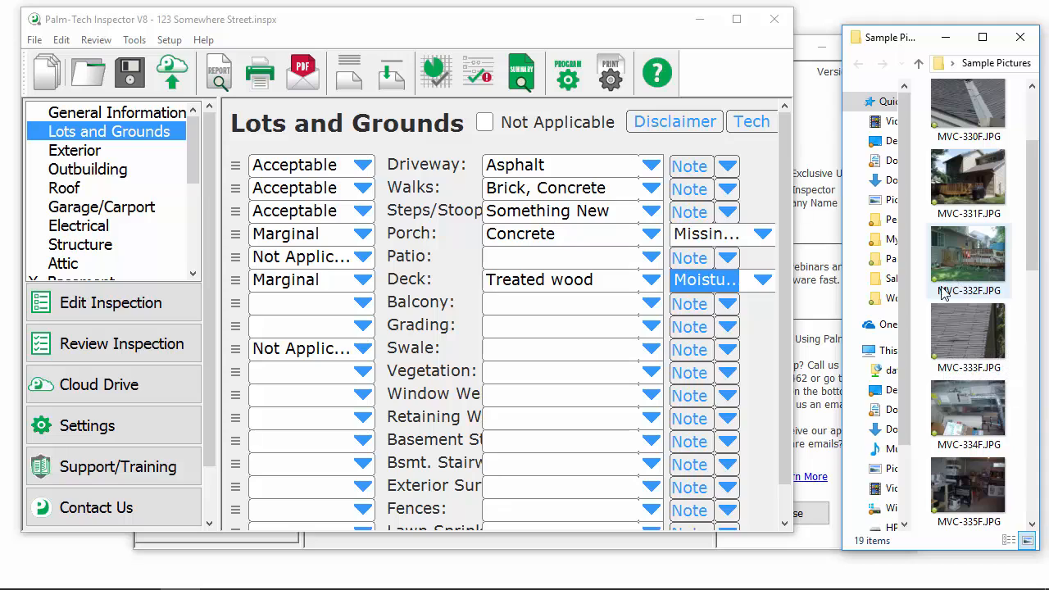
pyautogui.click(976, 259)
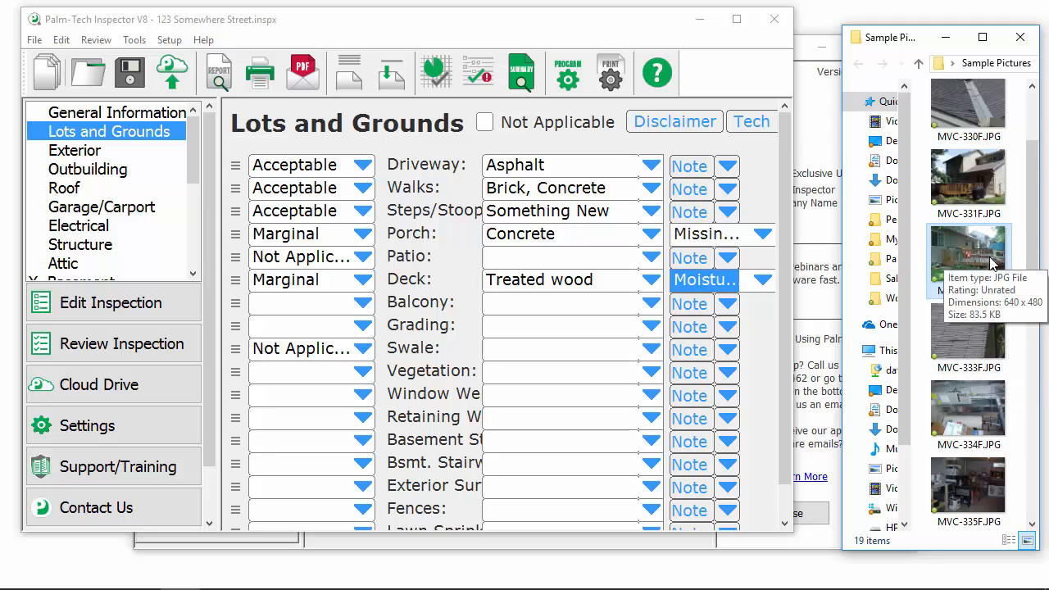
pyautogui.moveTo(981, 250); pyautogui.dragTo(408, 285)
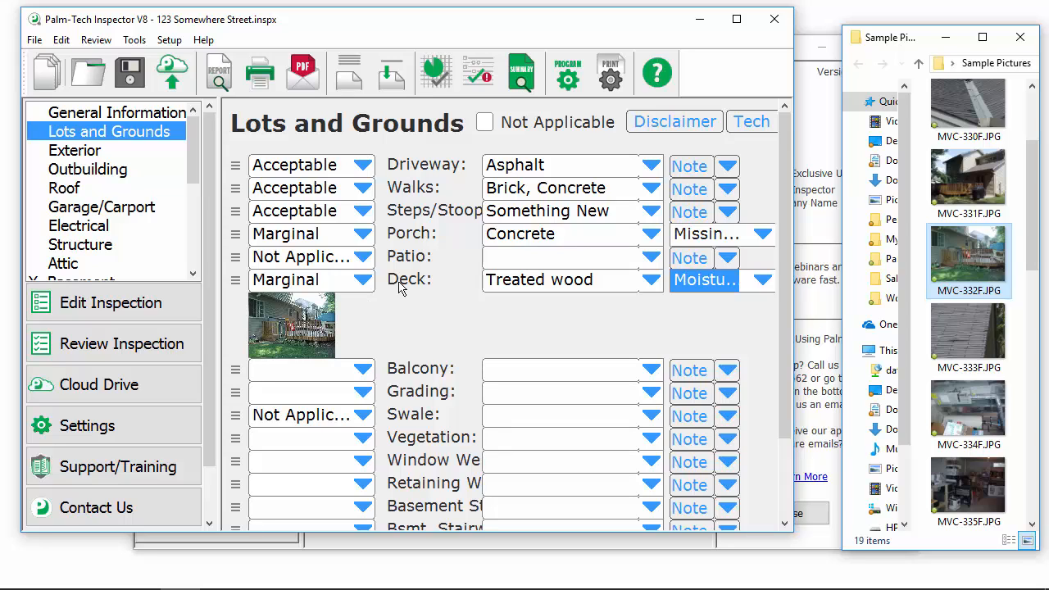
# Open the Deck picture for editing and draw three red arrows pointing down at the deck railing.
pyautogui.doubleClick(296, 337)
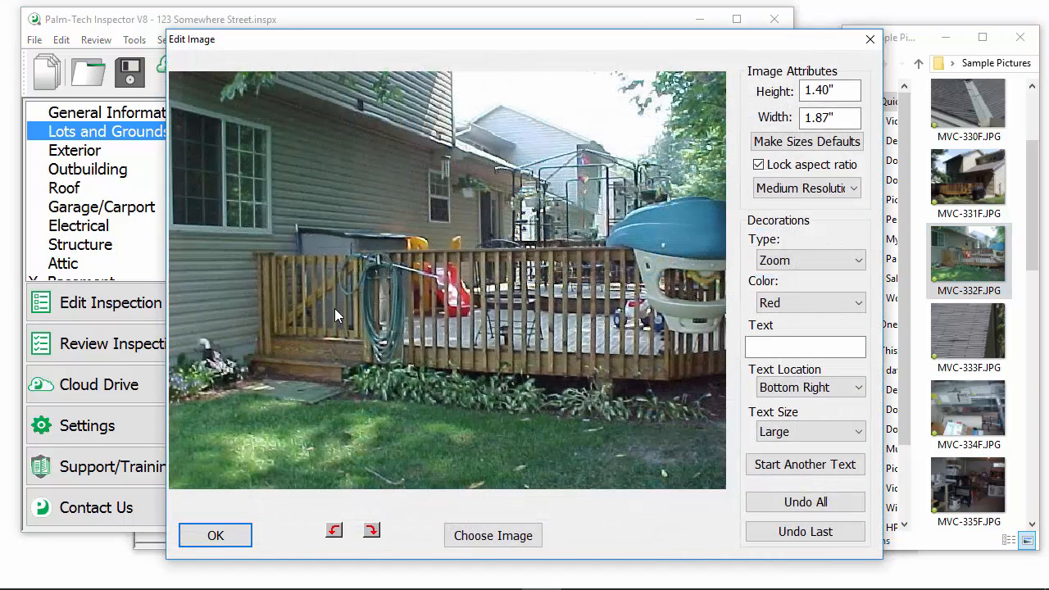
pyautogui.click(848, 261)
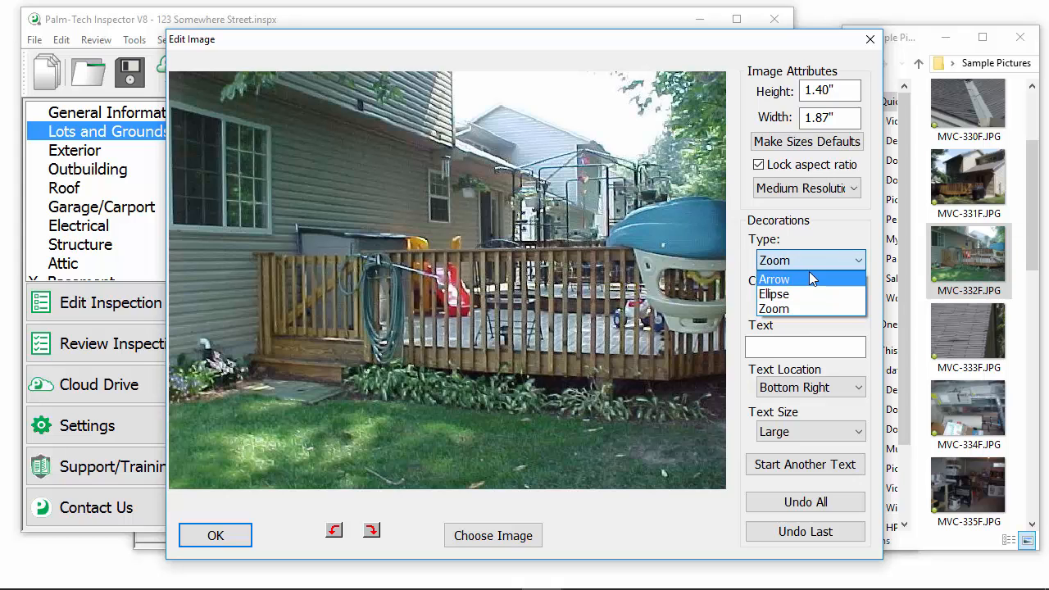
pyautogui.click(809, 279)
pyautogui.click(809, 302)
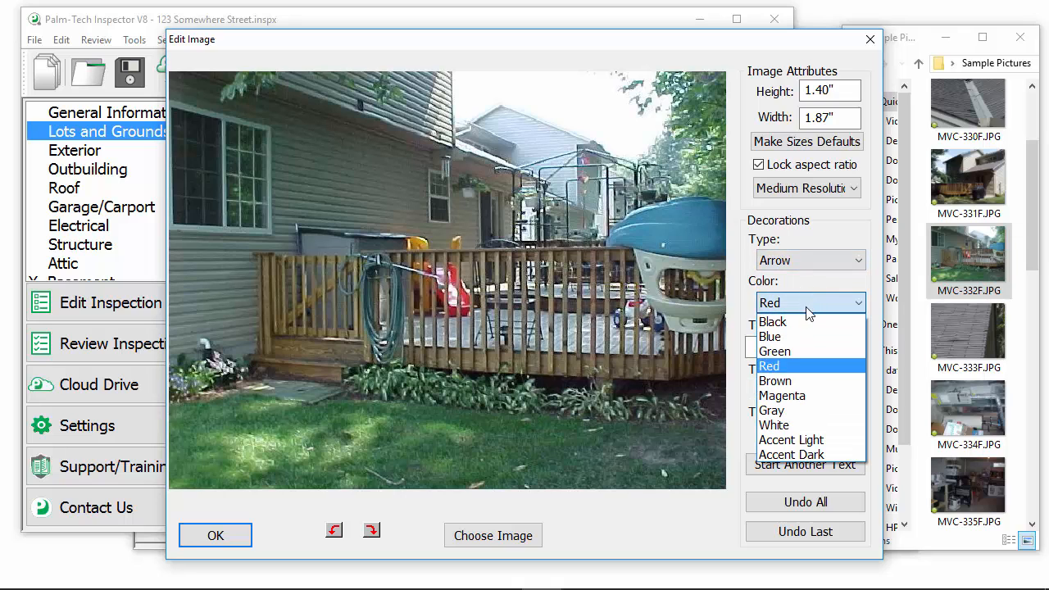
pyautogui.click(805, 373)
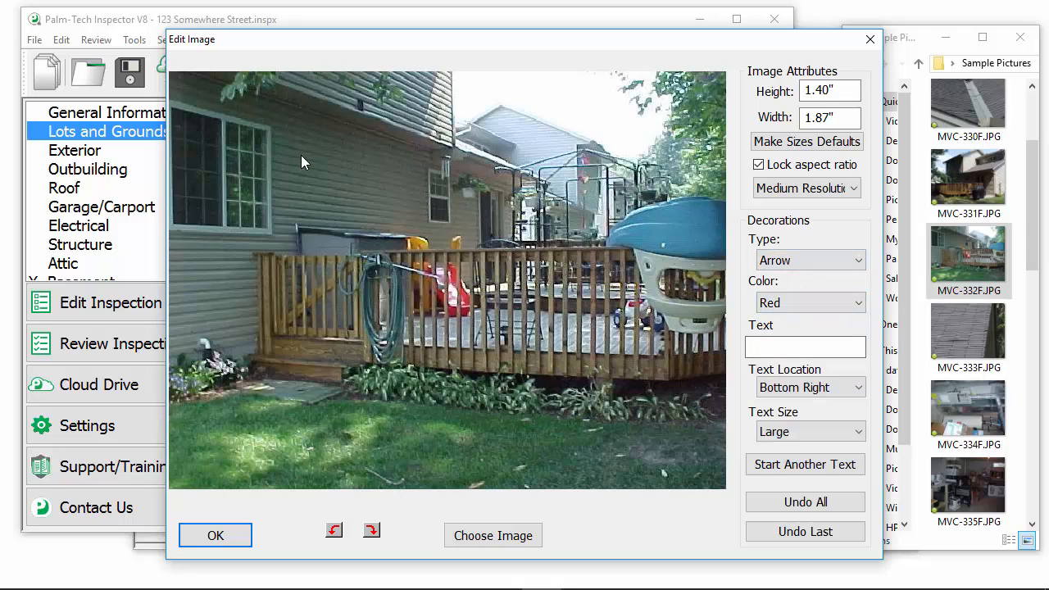
pyautogui.moveTo(300, 155); pyautogui.dragTo(348, 266)
pyautogui.moveTo(483, 131)
pyautogui.mouseDown()
pyautogui.moveTo(475, 188)
pyautogui.moveTo(438, 265)
pyautogui.mouseUp()
pyautogui.moveTo(614, 146); pyautogui.dragTo(538, 262)
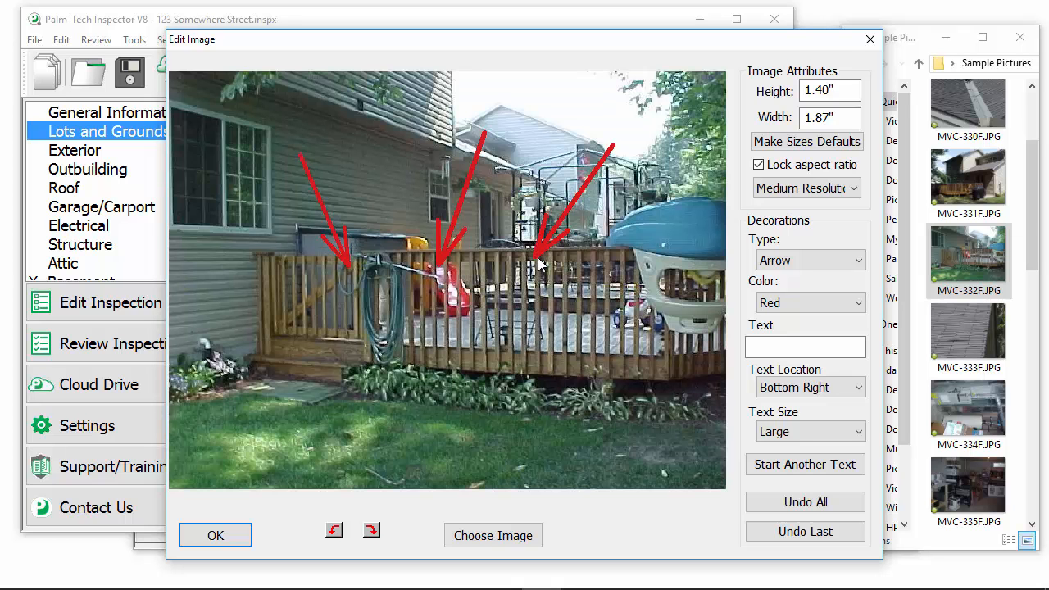
# Caption the Deck picture "This is the issue" in Green at Bottom Center, then save it and restore the full-screen inspection view.
pyautogui.click(834, 349)
pyautogui.write('This is the issue')
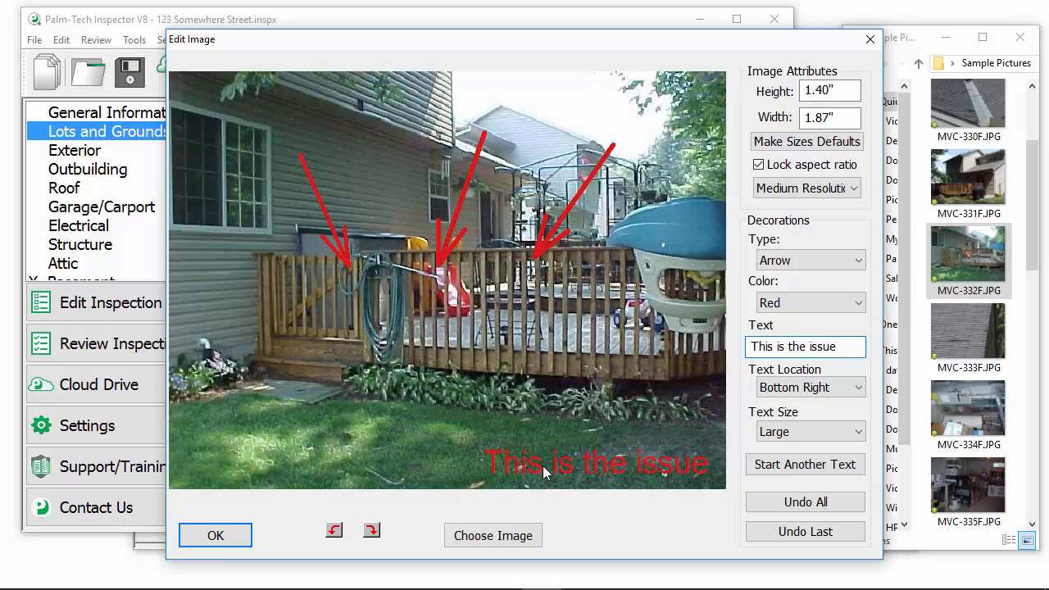
pyautogui.click(815, 396)
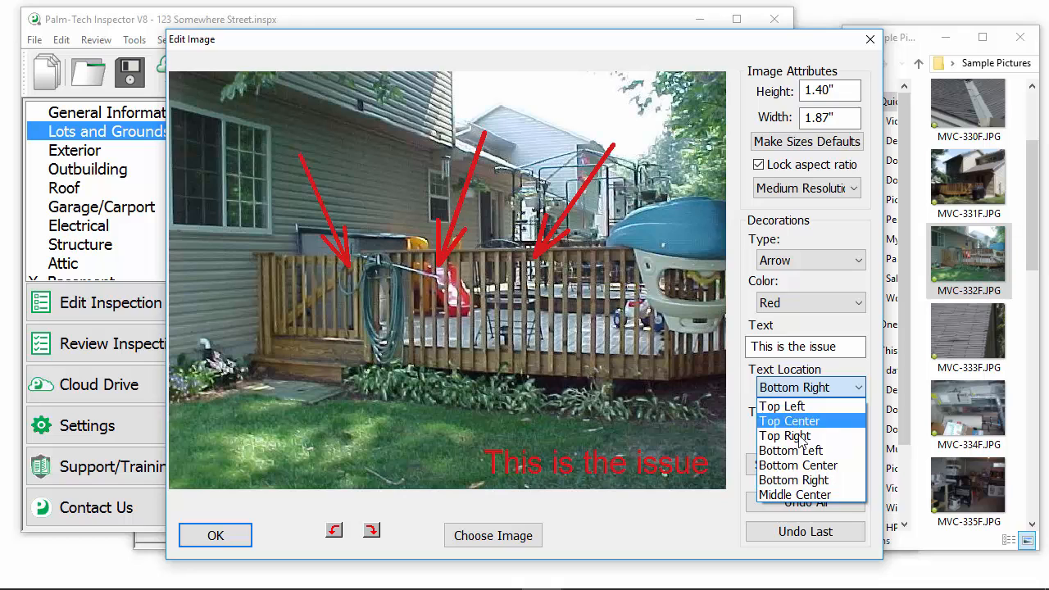
pyautogui.click(801, 464)
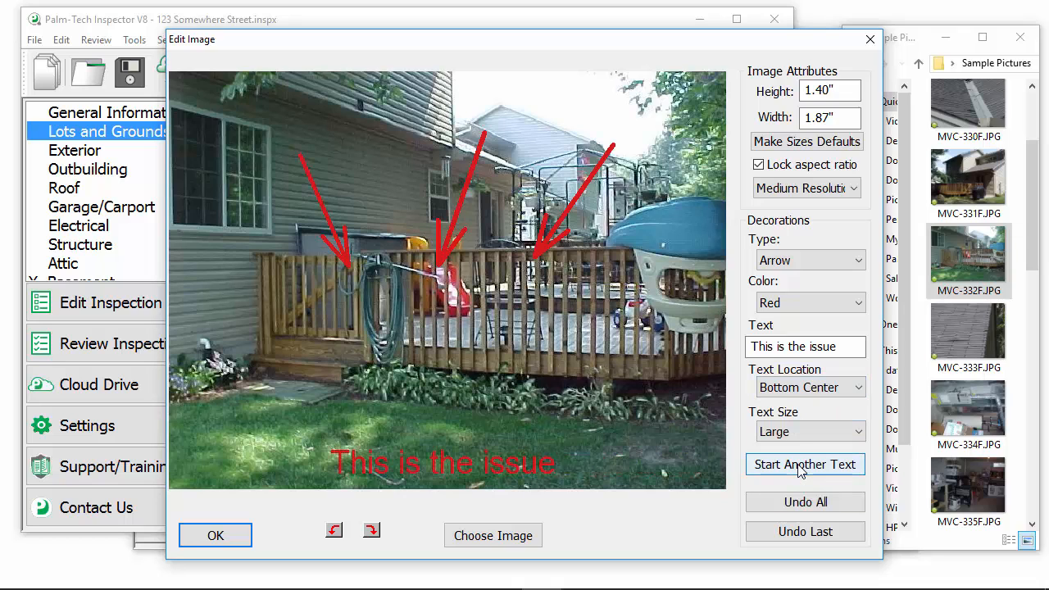
pyautogui.click(793, 303)
pyautogui.click(791, 351)
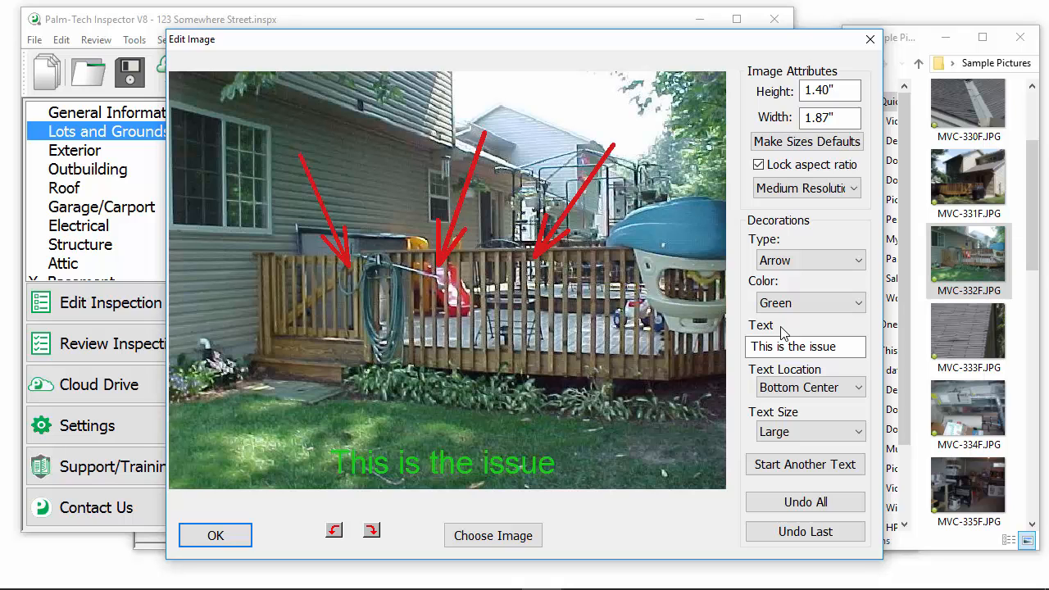
pyautogui.click(204, 537)
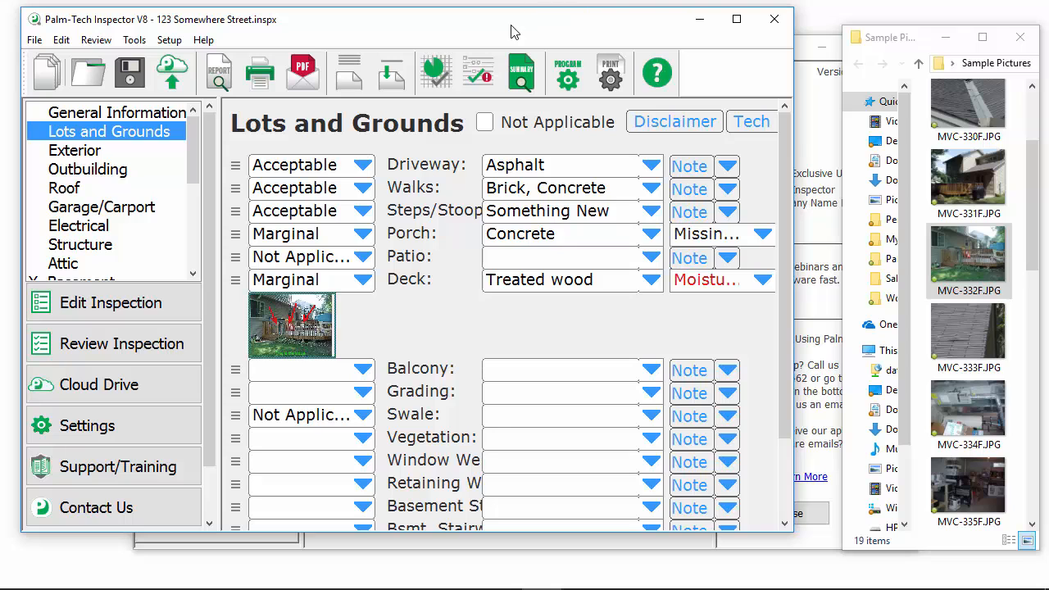
pyautogui.click(736, 19)
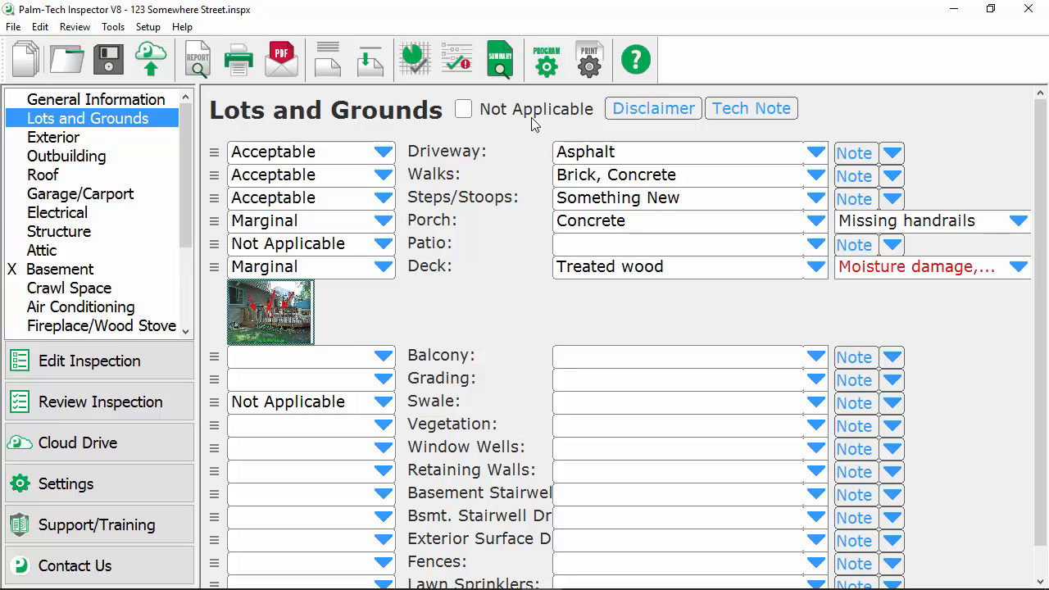
# Preview the printed report and examine the Lots and Grounds section on page 3 with its ratings, notes and Deck picture.
pyautogui.click(191, 54)
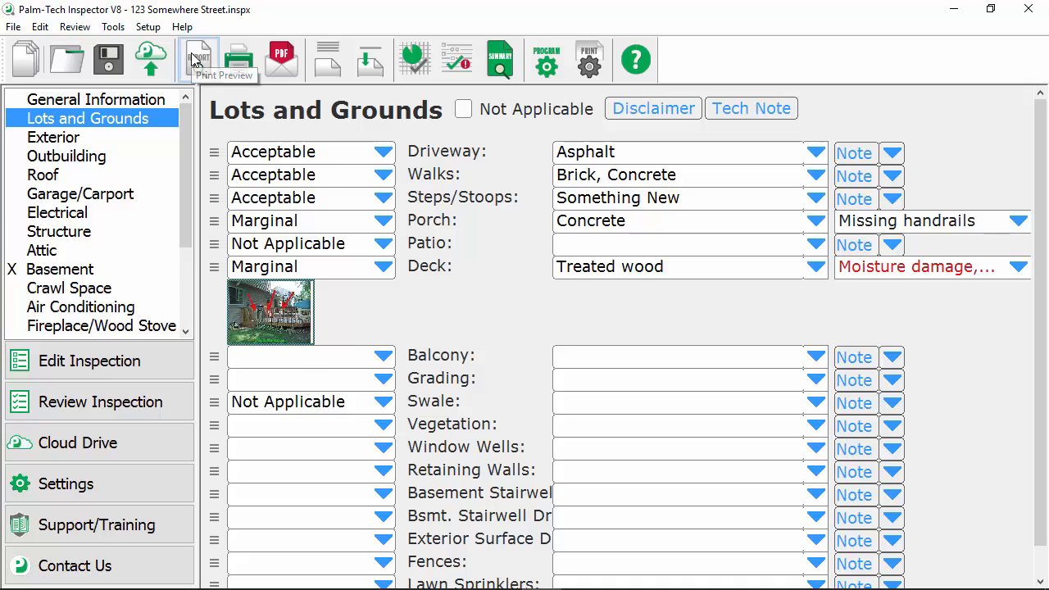
pyautogui.click(87, 30)
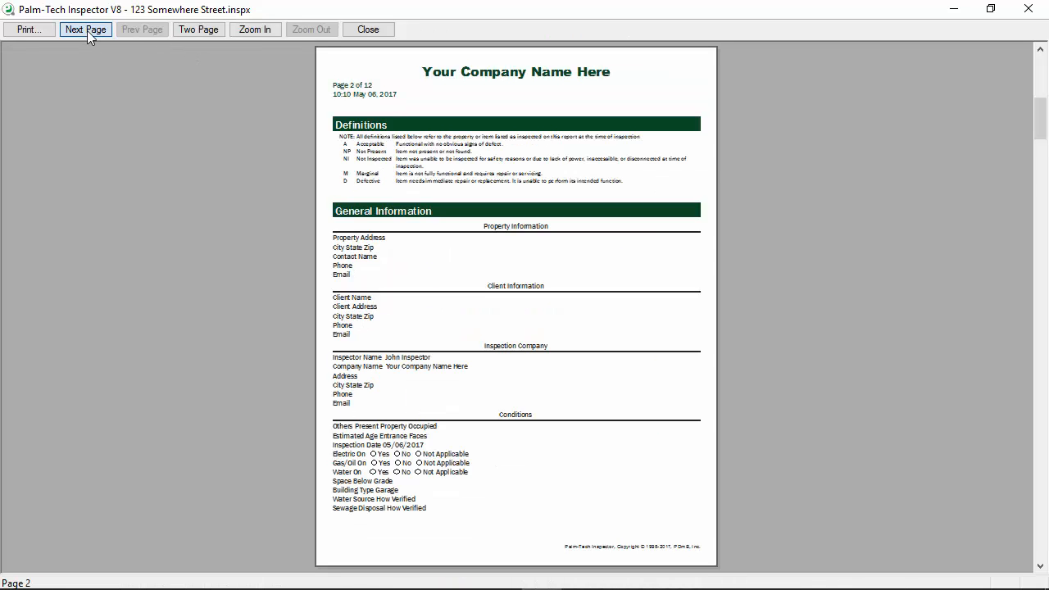
pyautogui.click(86, 30)
pyautogui.click(533, 281)
pyautogui.click(456, 247)
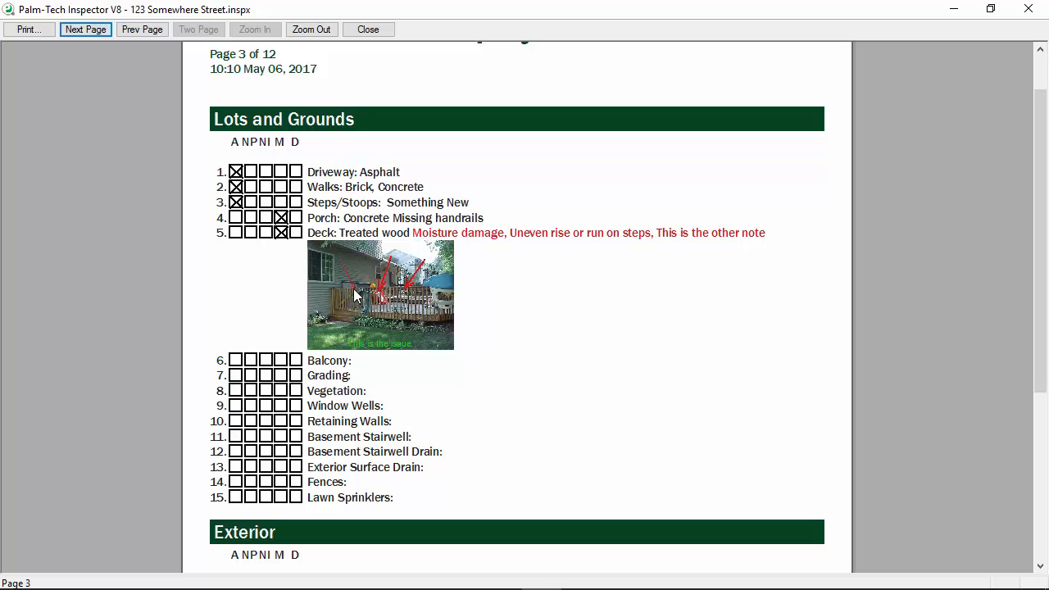
# Page through the report preview to the Marginal Summary on the last page, review its Lots and Grounds items, and close the preview.
pyautogui.click(72, 30)
pyautogui.click(72, 30)
pyautogui.click(72, 29)
pyautogui.click(72, 29)
pyautogui.click(72, 29)
pyautogui.click(72, 30)
pyautogui.click(72, 30)
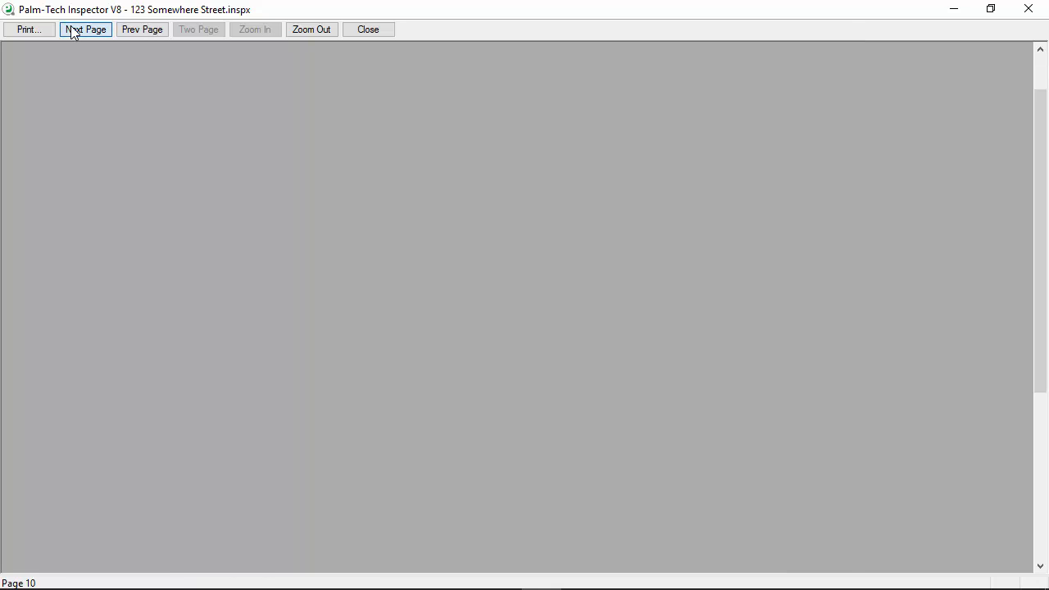
pyautogui.click(72, 30)
pyautogui.click(72, 30)
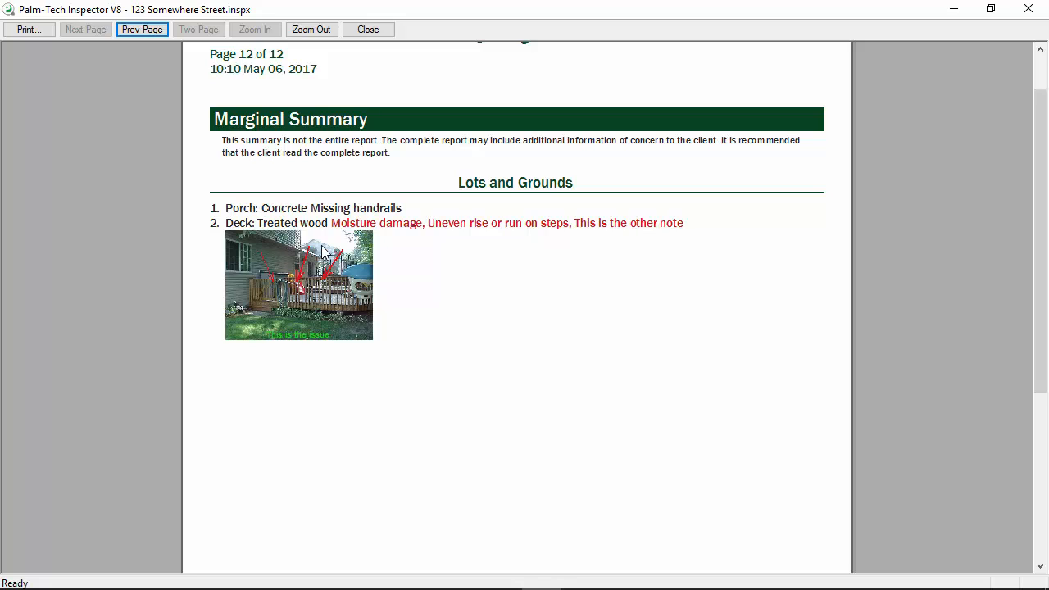
pyautogui.click(368, 29)
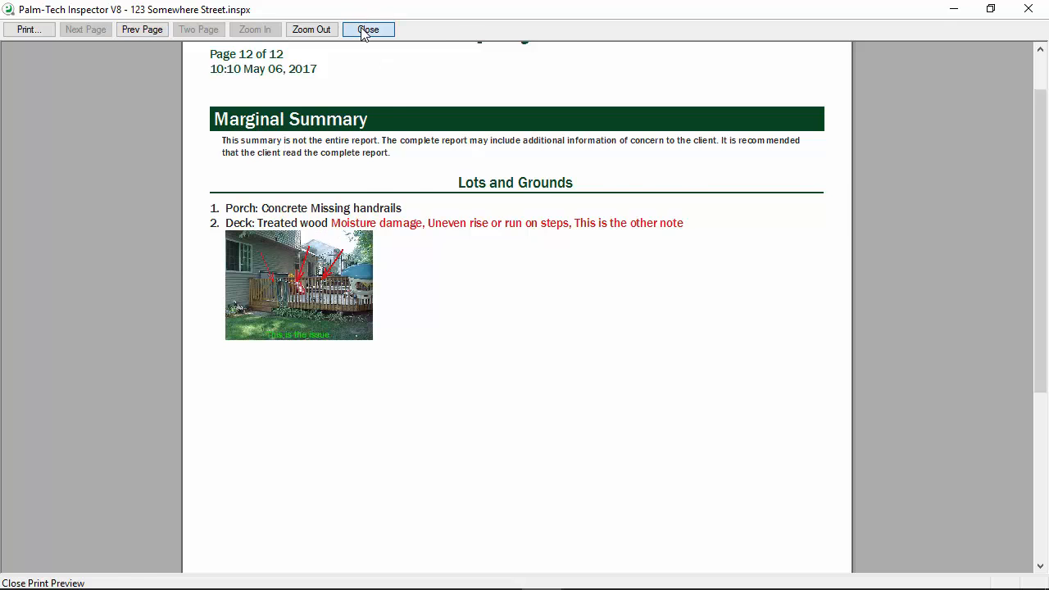